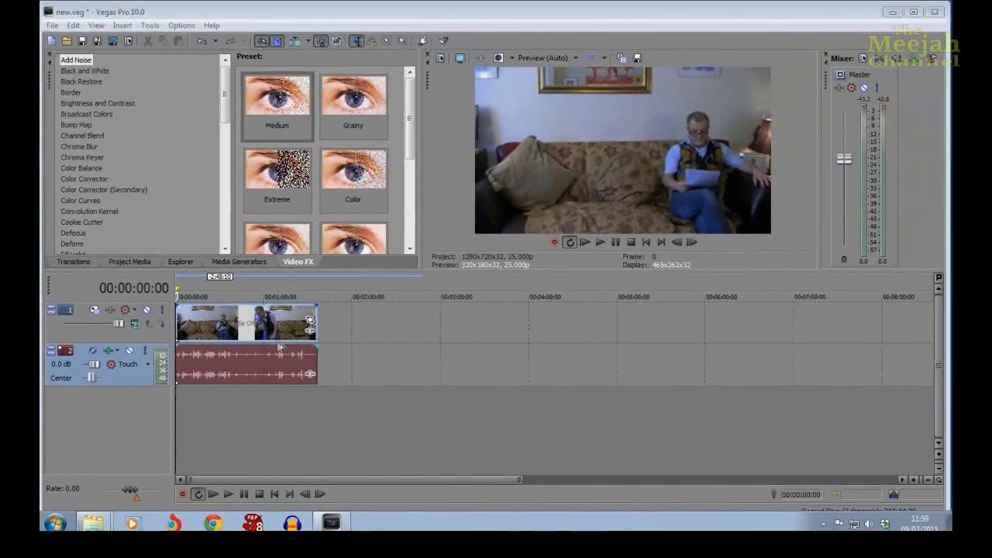
Play the sofa footage and skim ahead through the first and second takes
left_click(279, 348)
key("space")
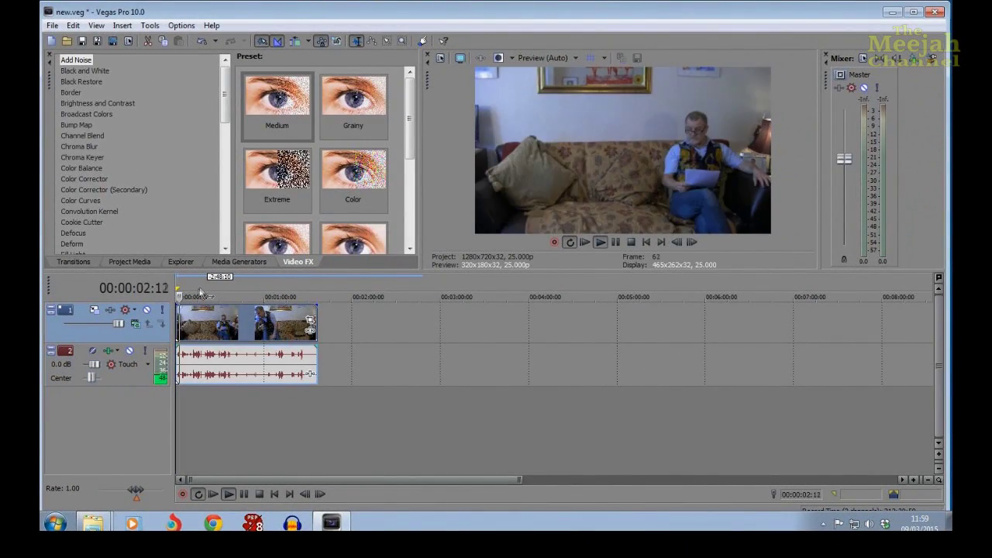
left_click(201, 292)
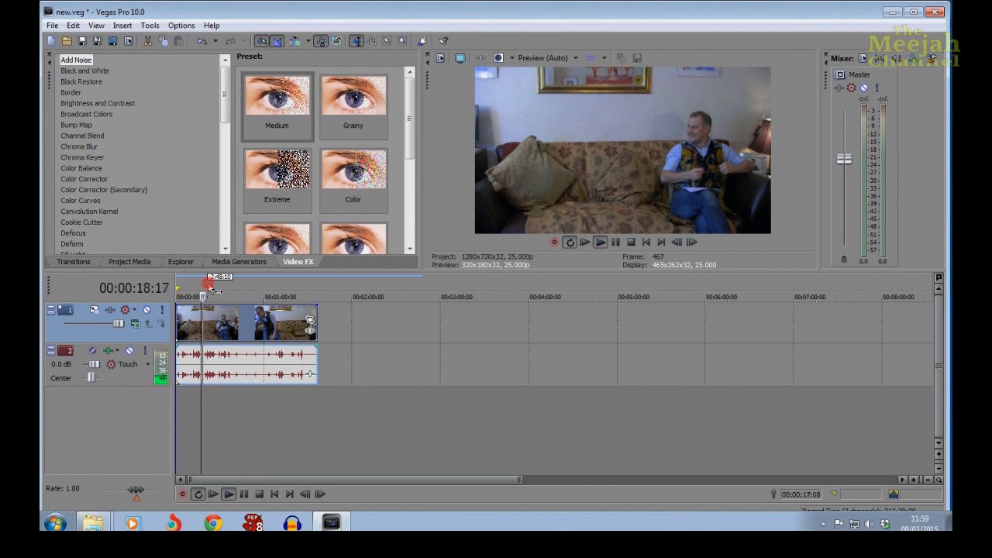
left_click(208, 286)
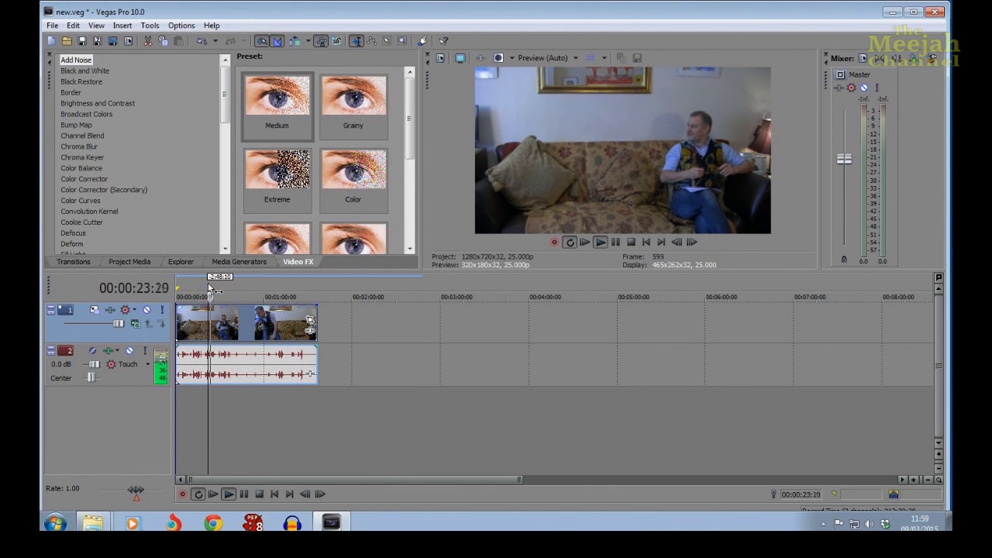
left_click(282, 285)
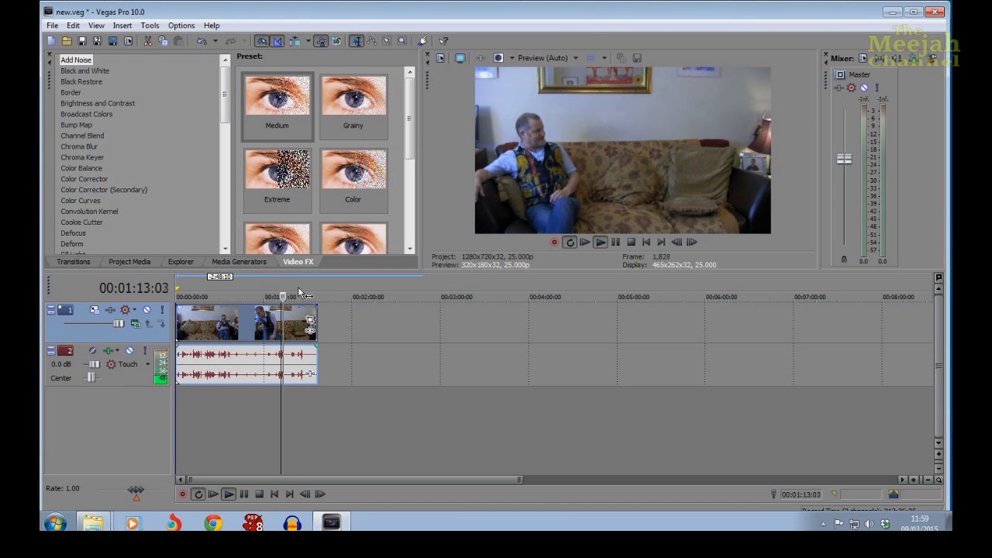
left_click(298, 288)
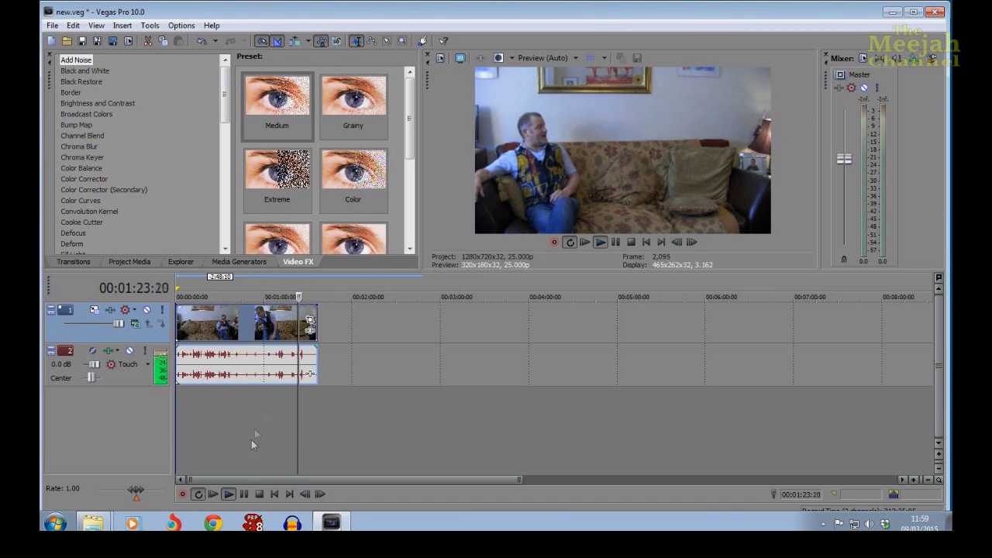
Stop at 00:00:46:21, where the first take ends, and split the clip there
left_click(246, 494)
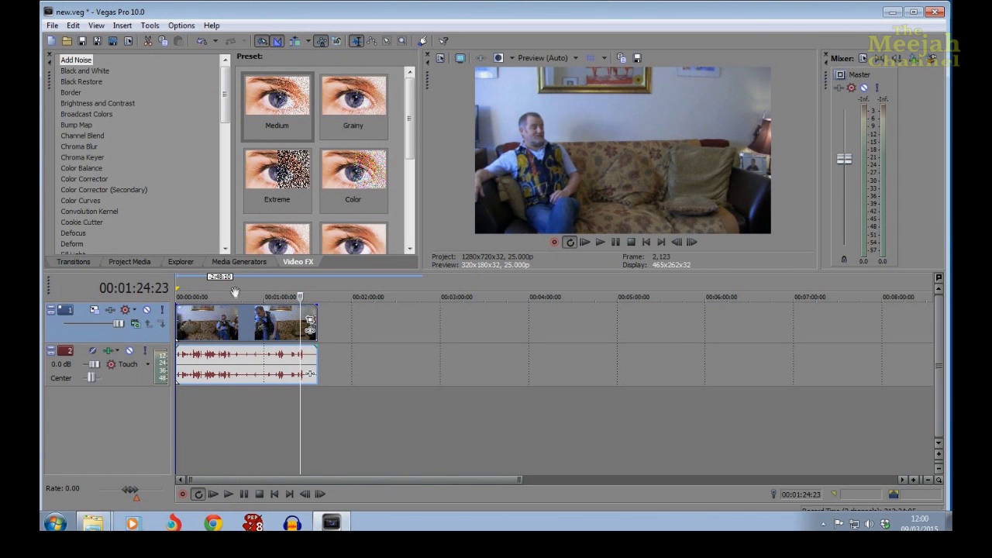
left_click(230, 285)
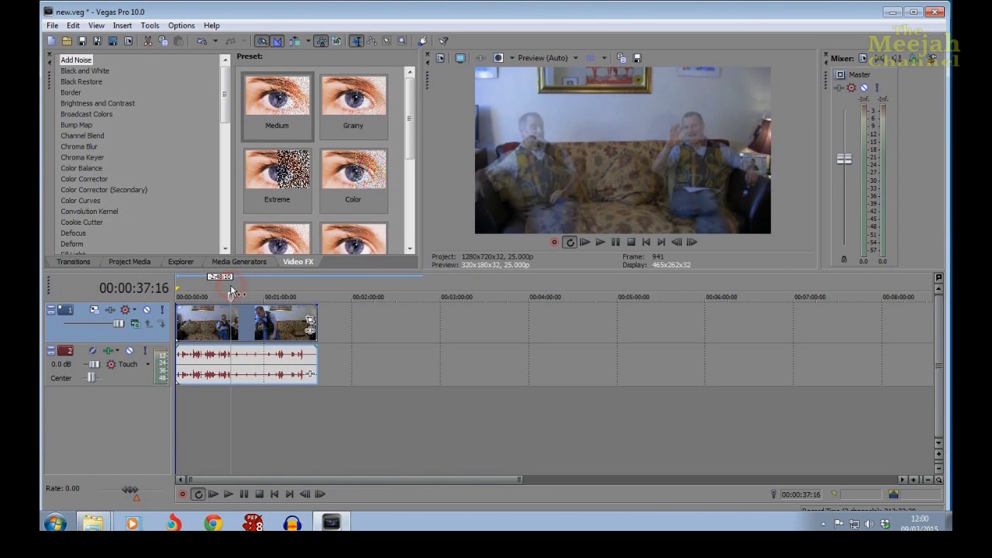
left_click(242, 494)
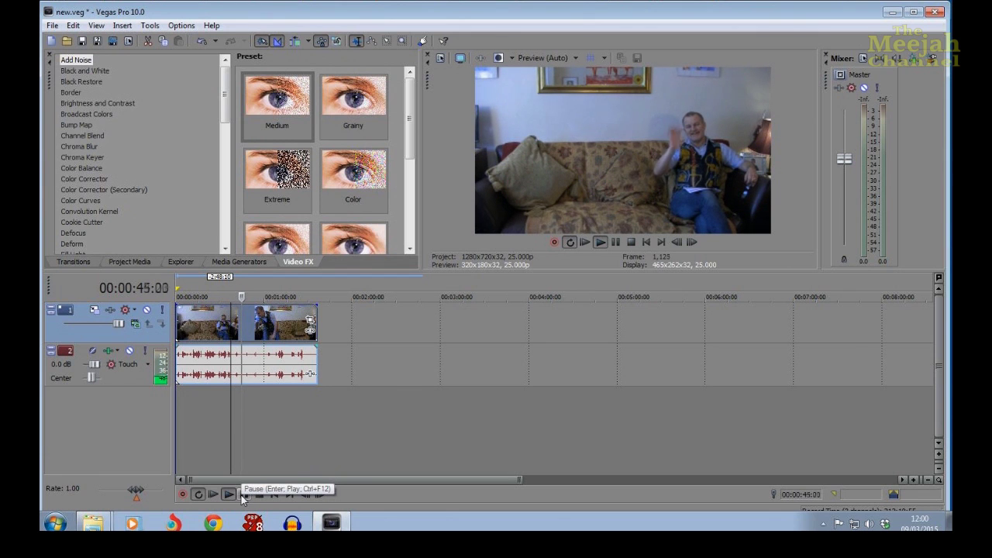
left_click(242, 495)
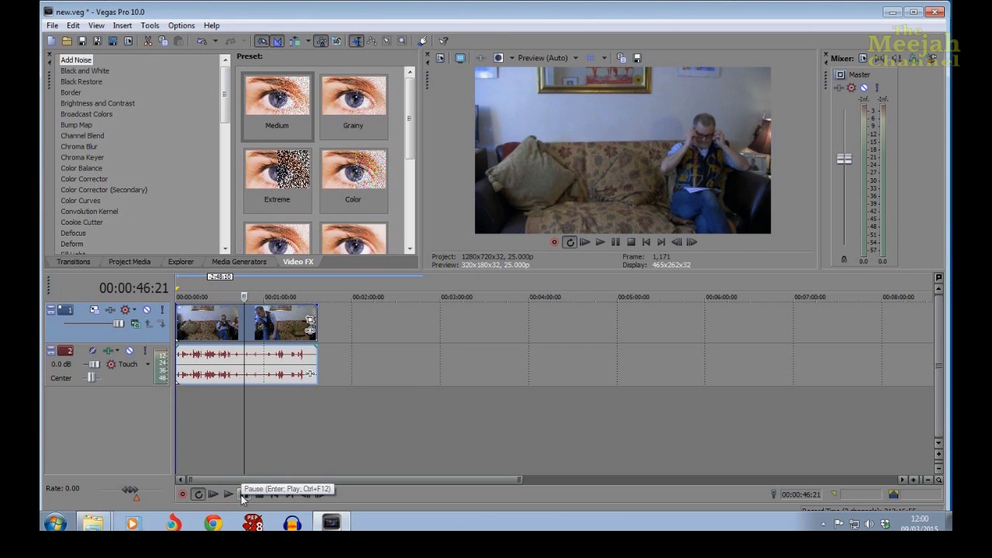
key("s")
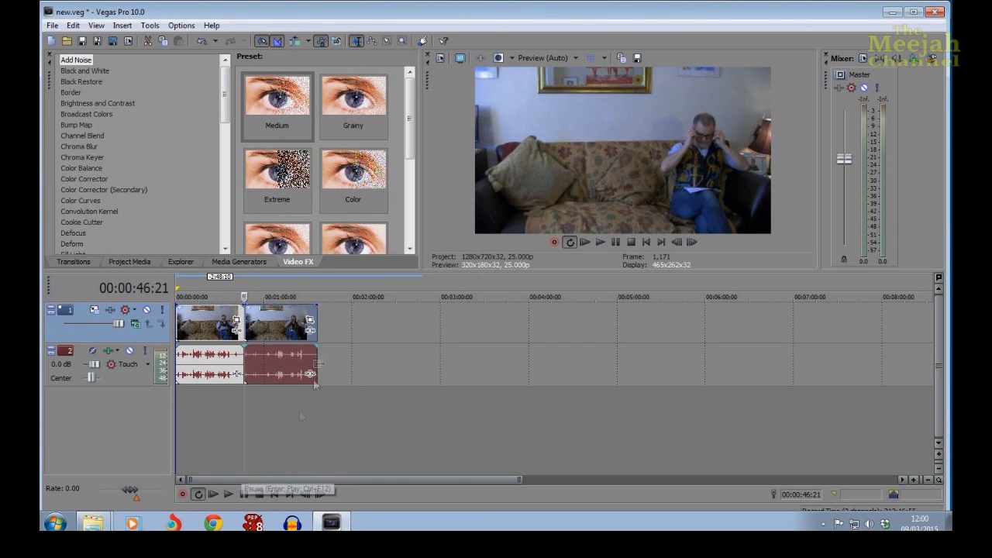
Drag the second take and its audio right to leave a gap, parking the playhead inside it
left_click_drag(281, 325, 338, 326)
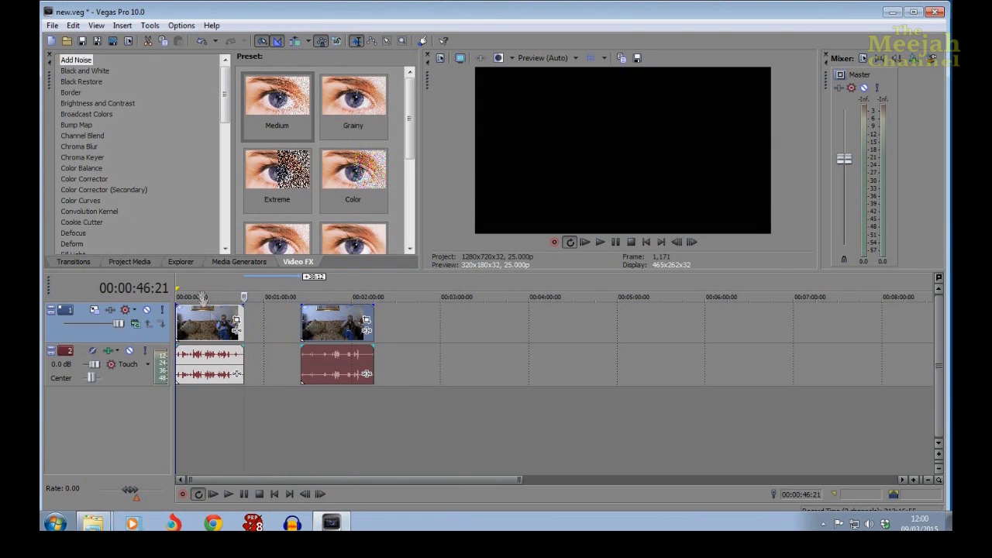
left_click(206, 286)
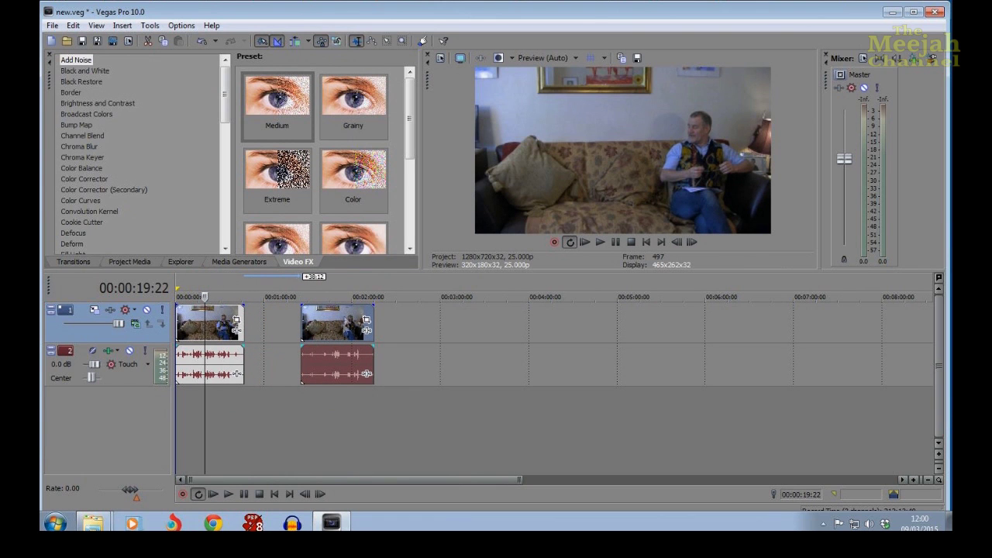
left_click(335, 292)
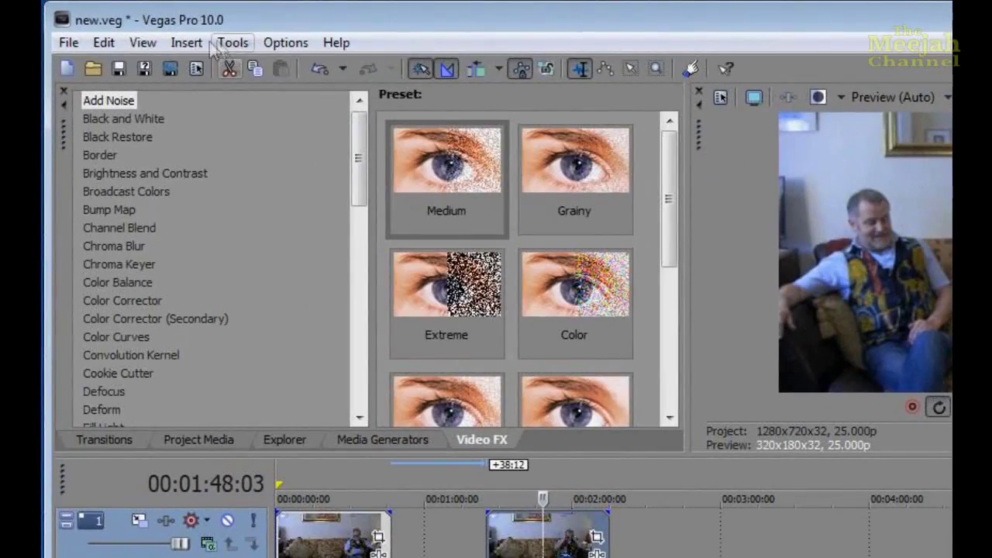
left_click(187, 43)
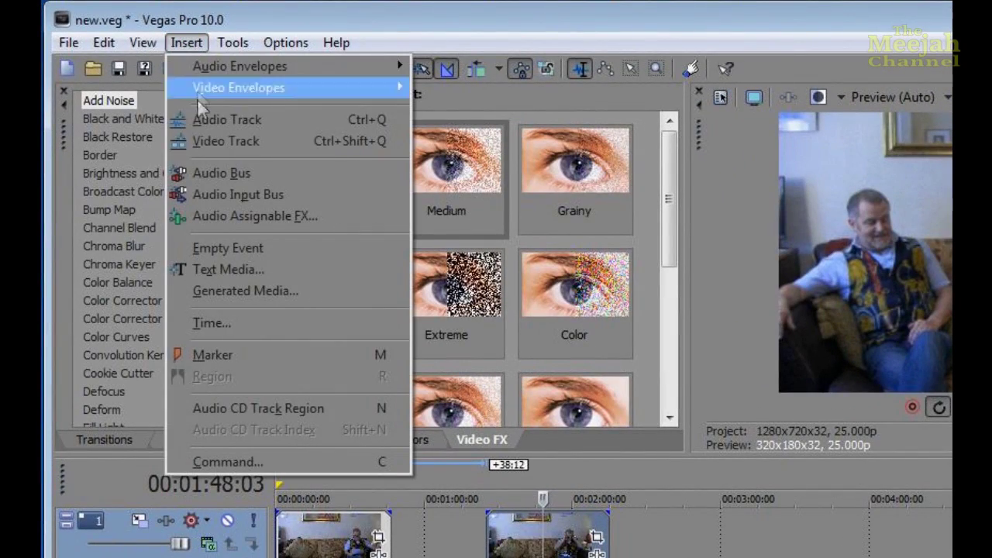
Insert an empty video track and audio track, moving the video track below the clip tracks
left_click(198, 141)
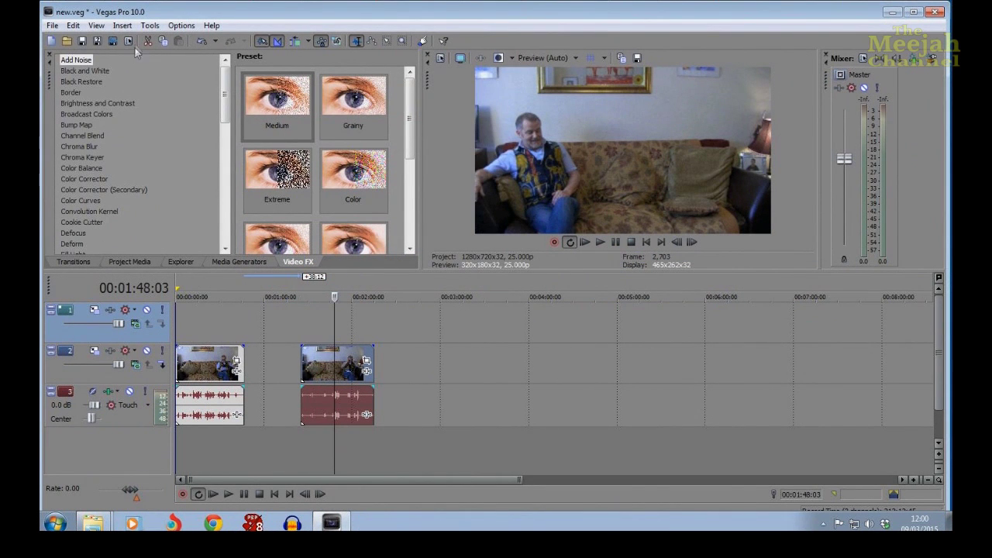
left_click(123, 26)
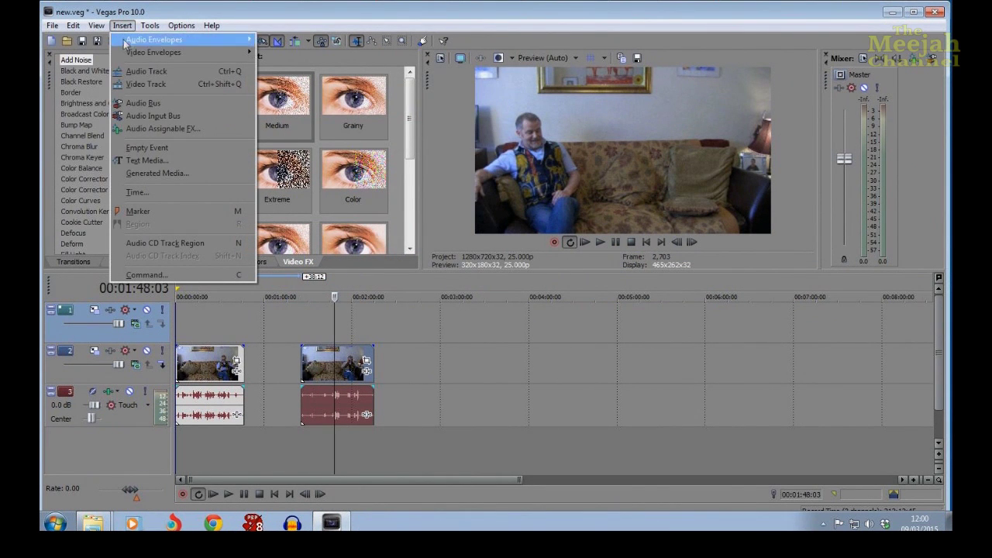
left_click(132, 72)
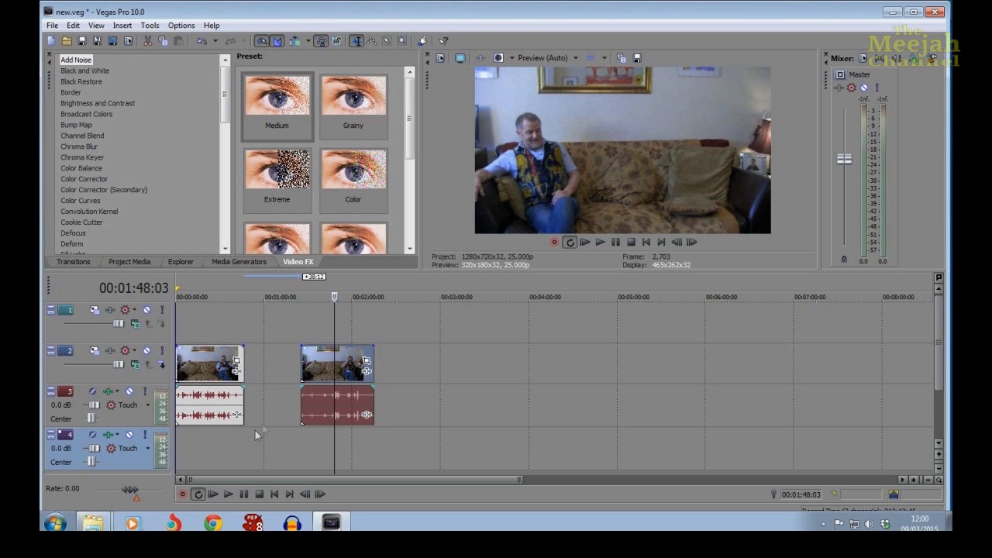
left_click(163, 334)
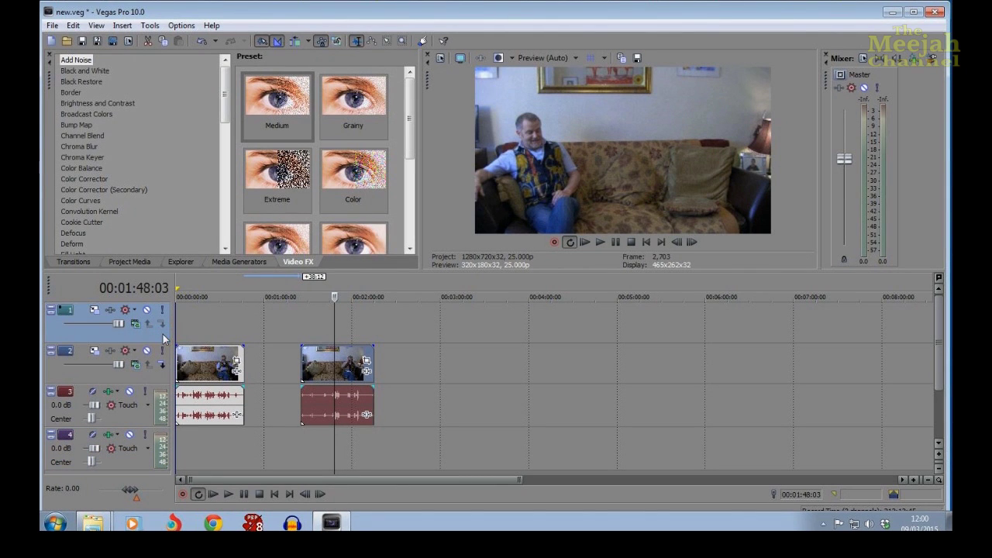
left_click_drag(159, 334, 153, 413)
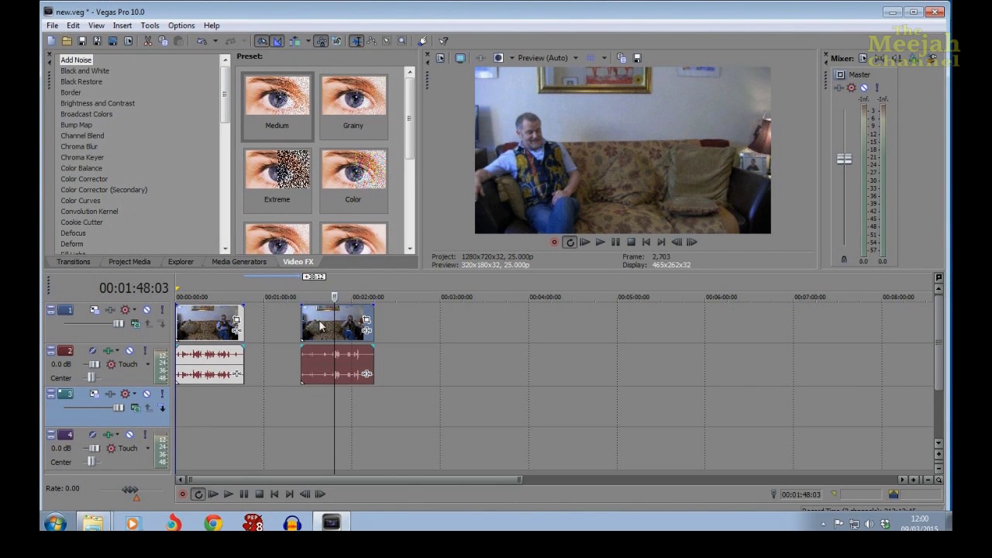
Move the second take onto tracks 3–4 at the start of the timeline
left_click_drag(320, 325, 200, 404)
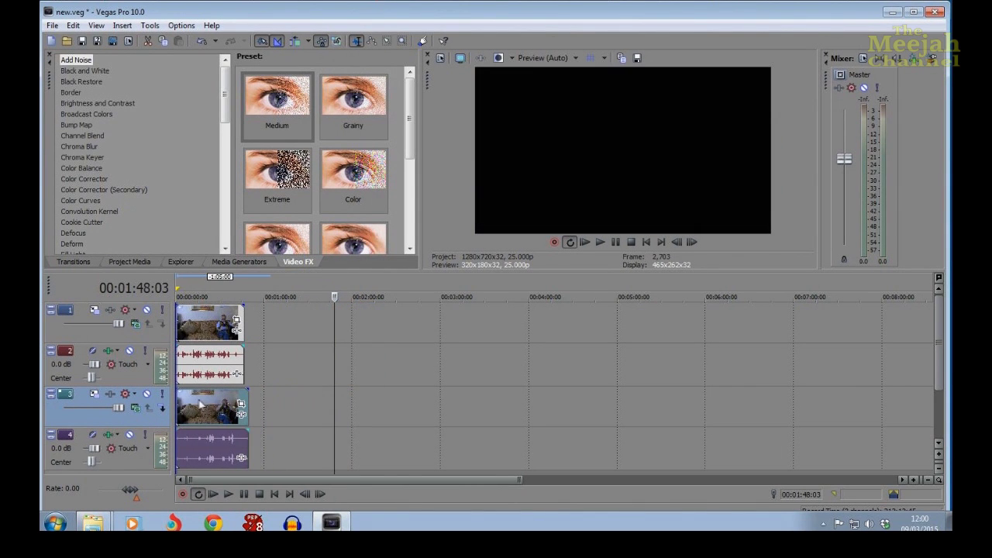
left_click(198, 290)
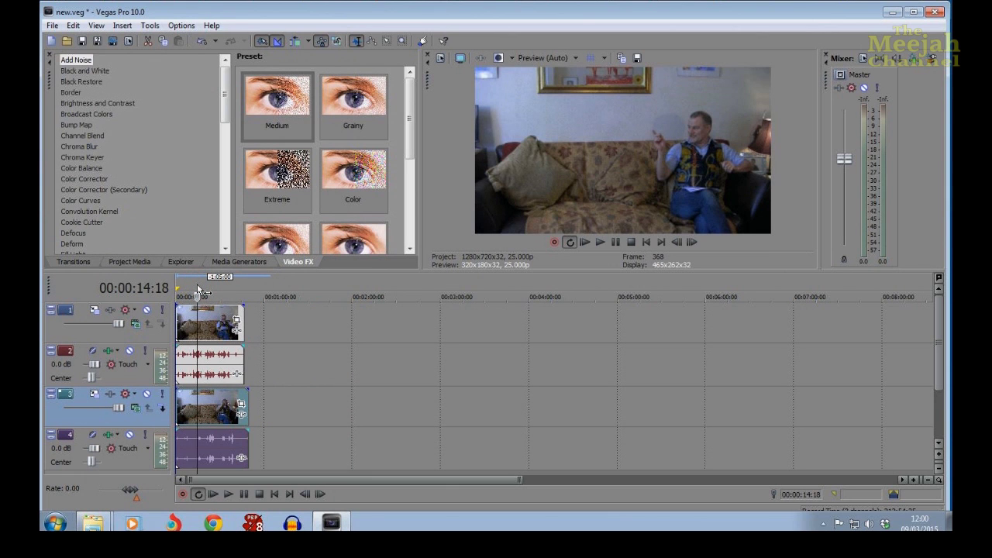
scroll(266, 364, "up", 5)
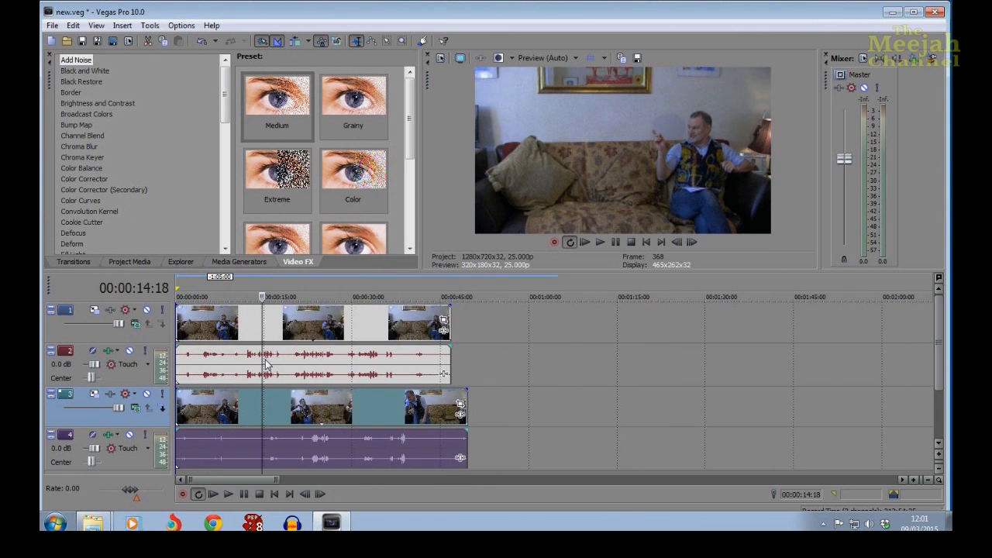
scroll(266, 364, "up", 2)
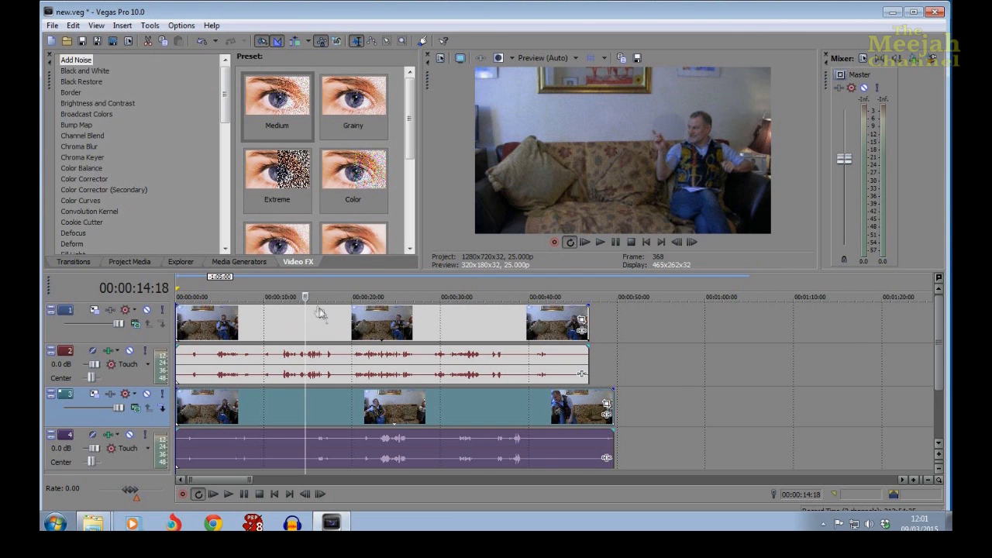
Slide the takes back and forth until the upper take lines up with the timeline start
left_click_drag(316, 326, 480, 329)
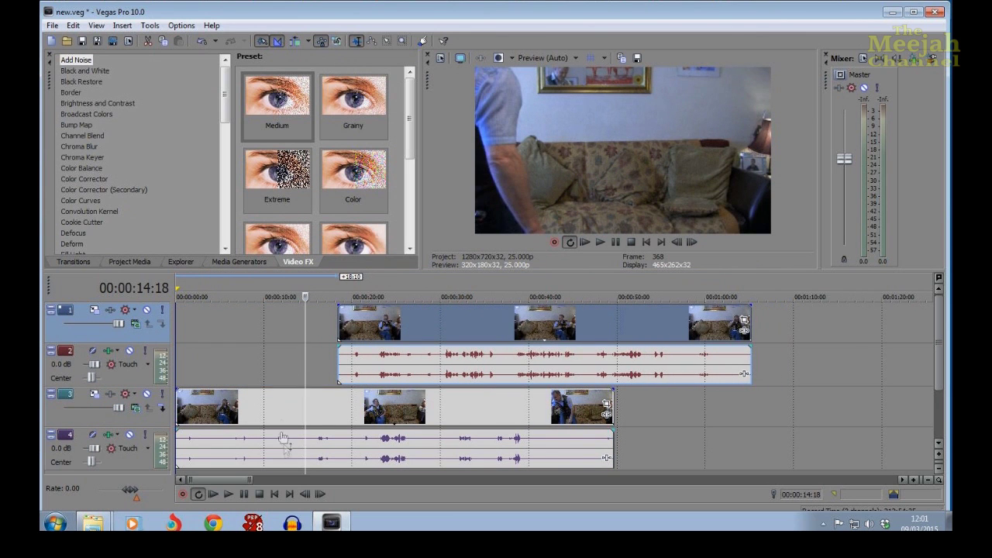
mouse_move(406, 335)
left_mouse_down()
mouse_move(356, 337)
mouse_move(392, 327)
left_mouse_up()
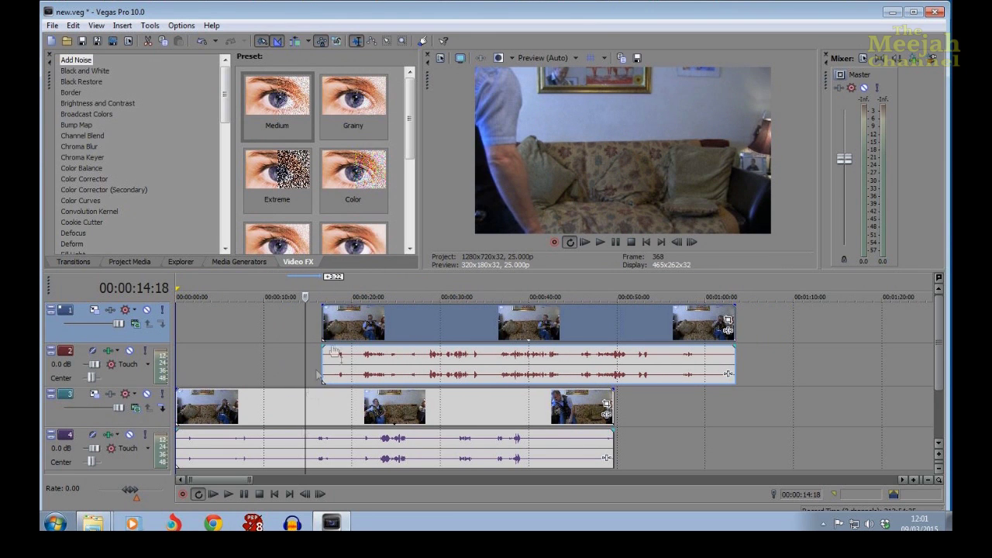
left_click_drag(414, 323, 329, 326)
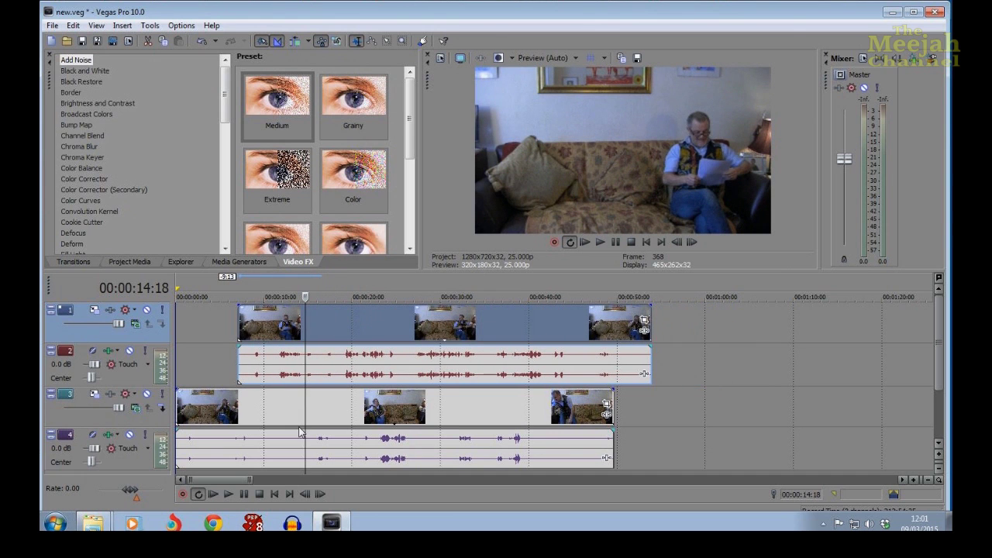
left_click_drag(419, 326, 354, 331)
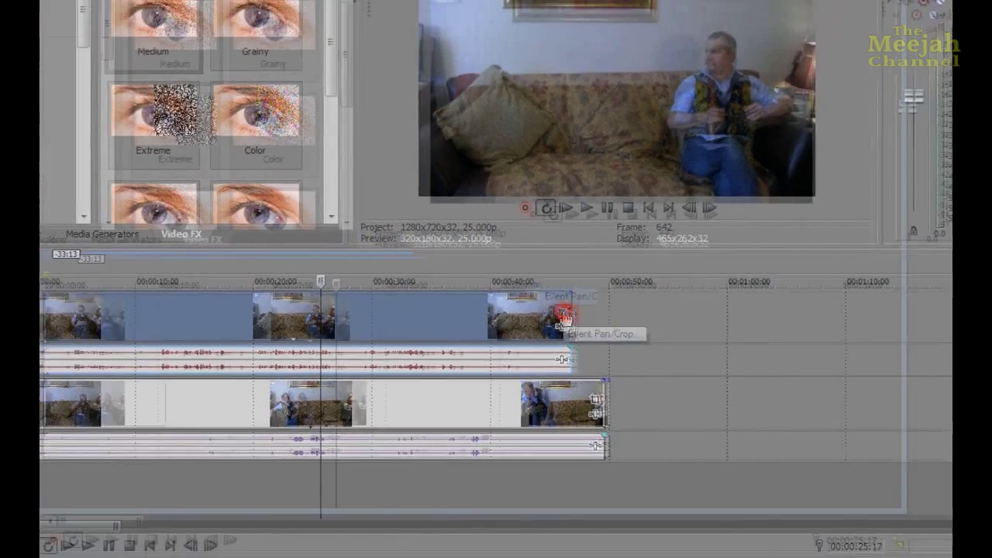
Open Event Pan/Crop for the upper clip, go to its first frame and enable Mask
left_click(512, 292)
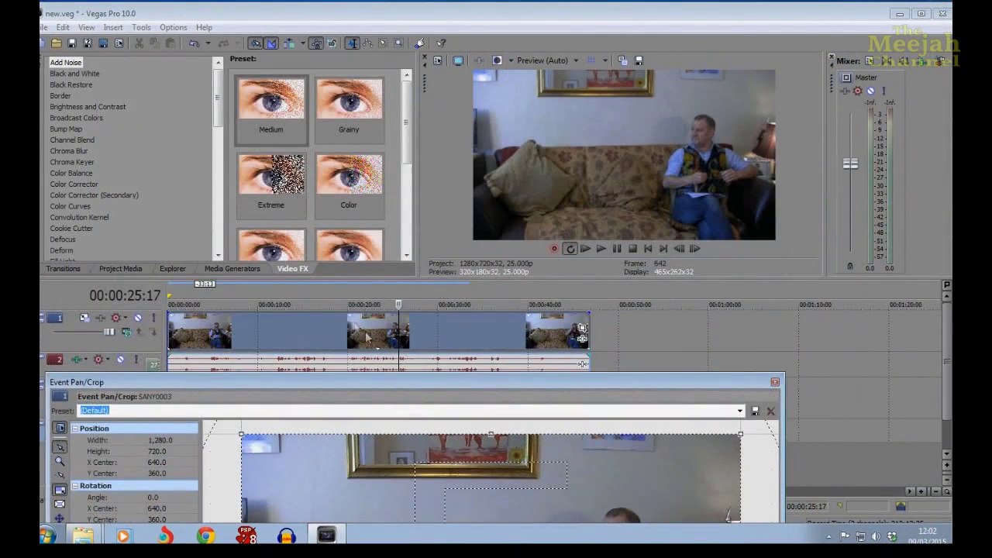
left_click_drag(424, 381, 473, 124)
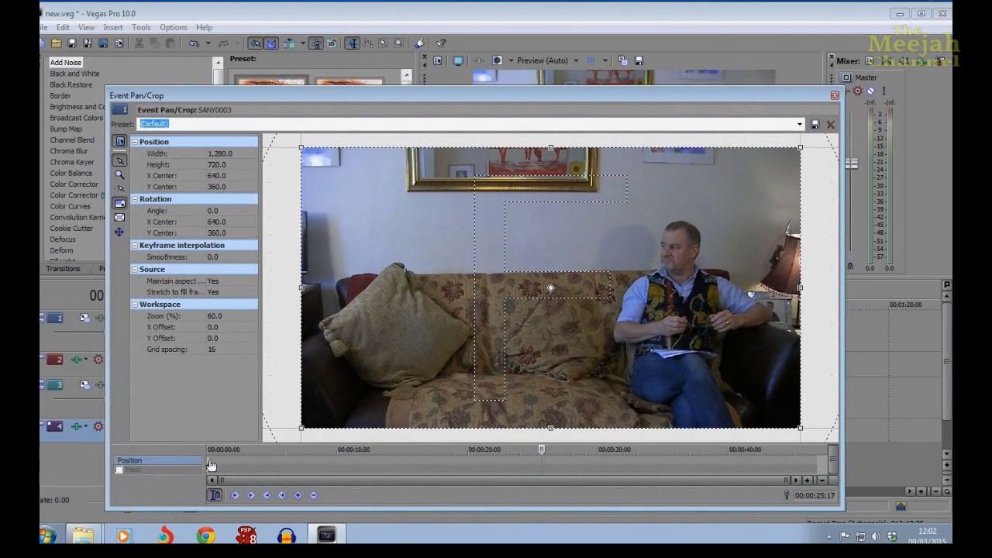
left_click(210, 466)
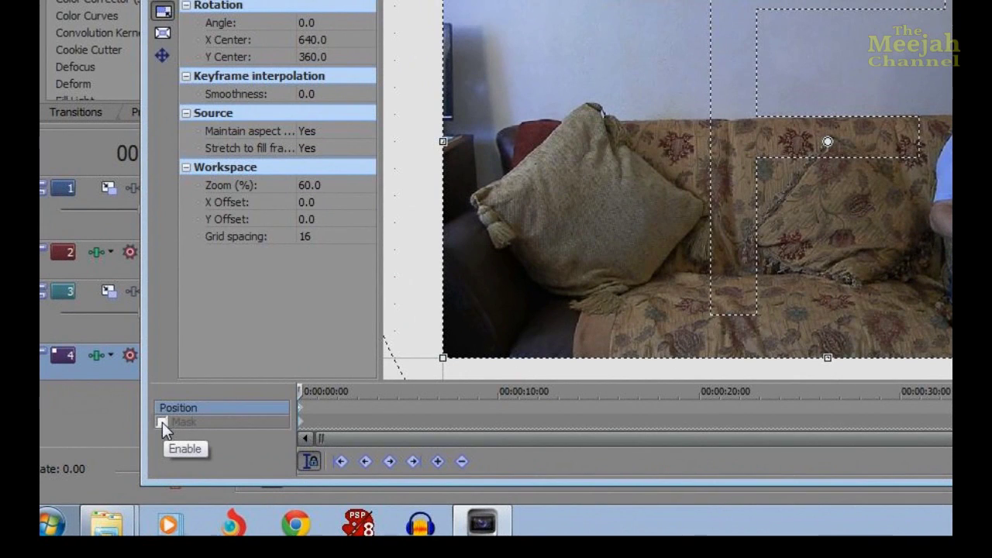
left_click(162, 423)
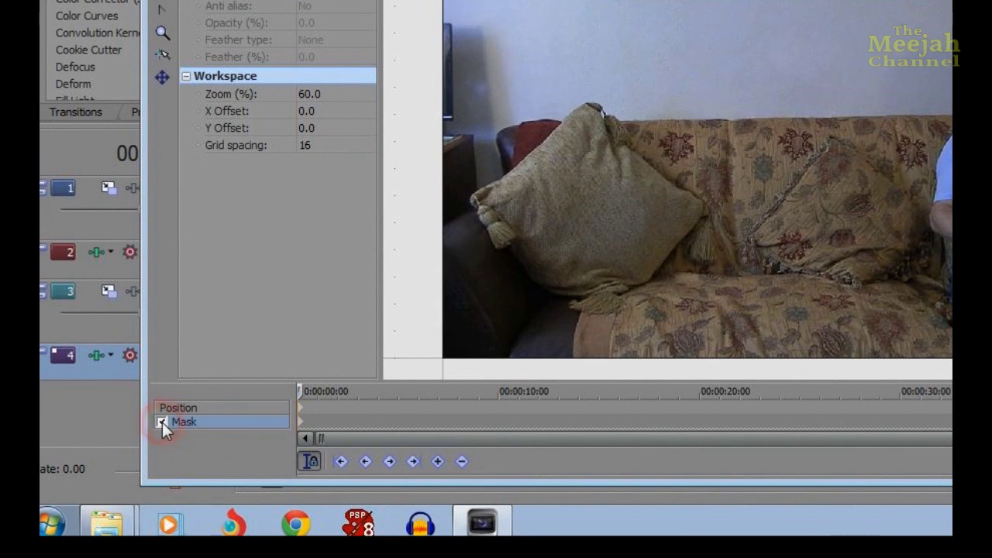
Draw a closed four-point rectangular mask around the left half of the sofa frame
left_click(300, 421)
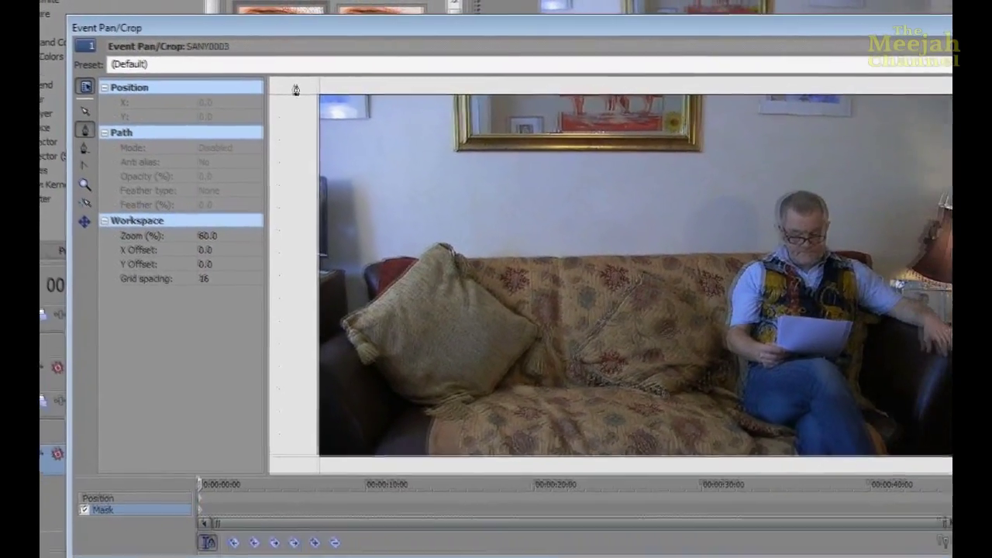
left_click(400, 116)
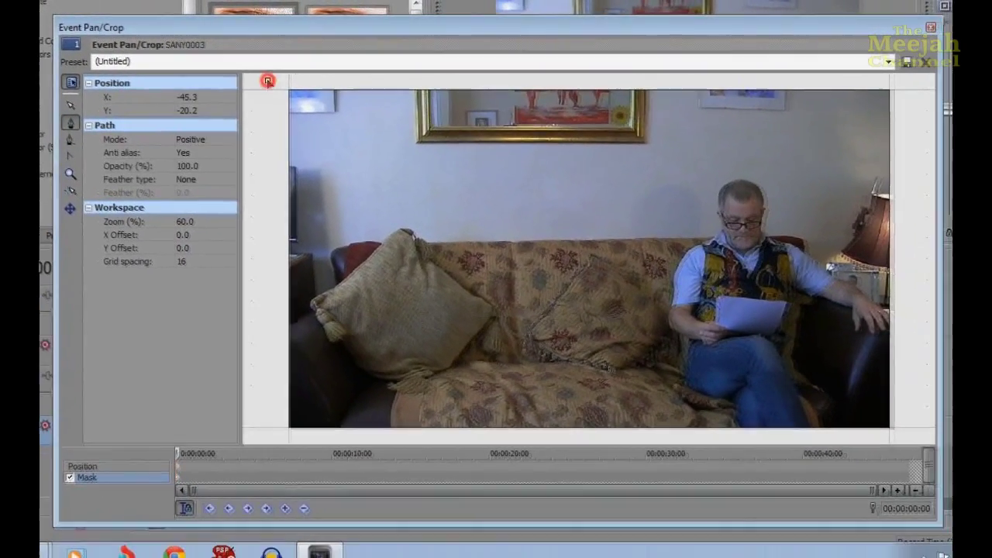
left_click(264, 436)
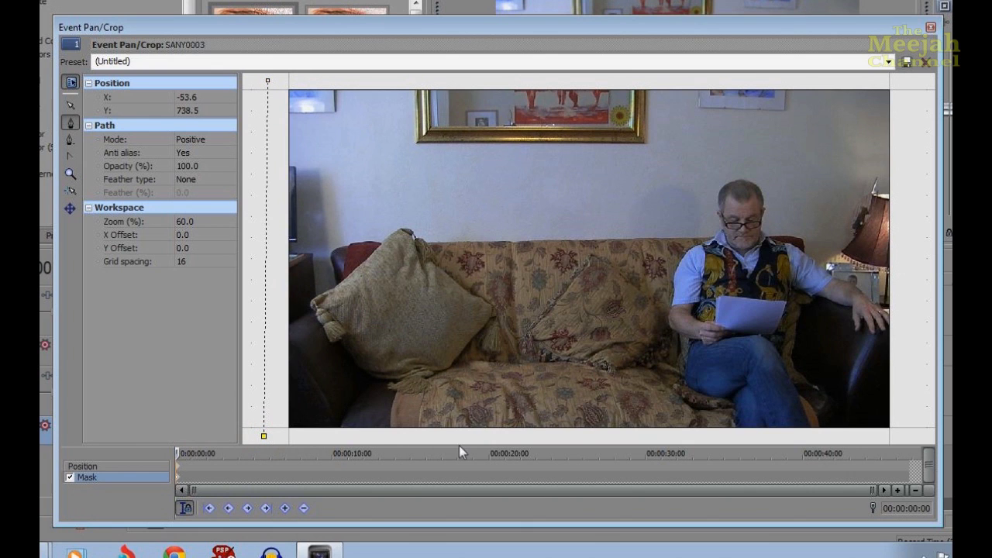
left_click(587, 438)
left_click(604, 80)
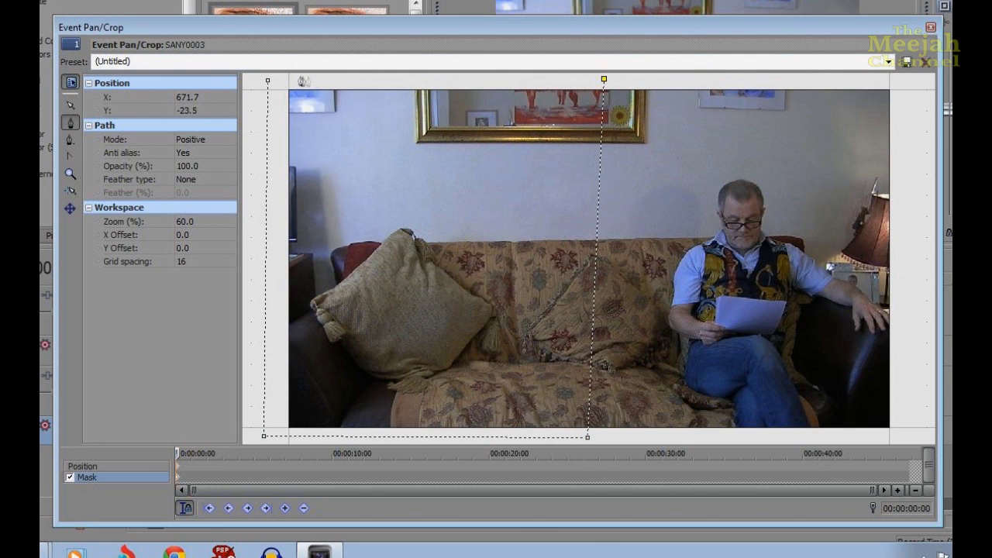
left_click(268, 81)
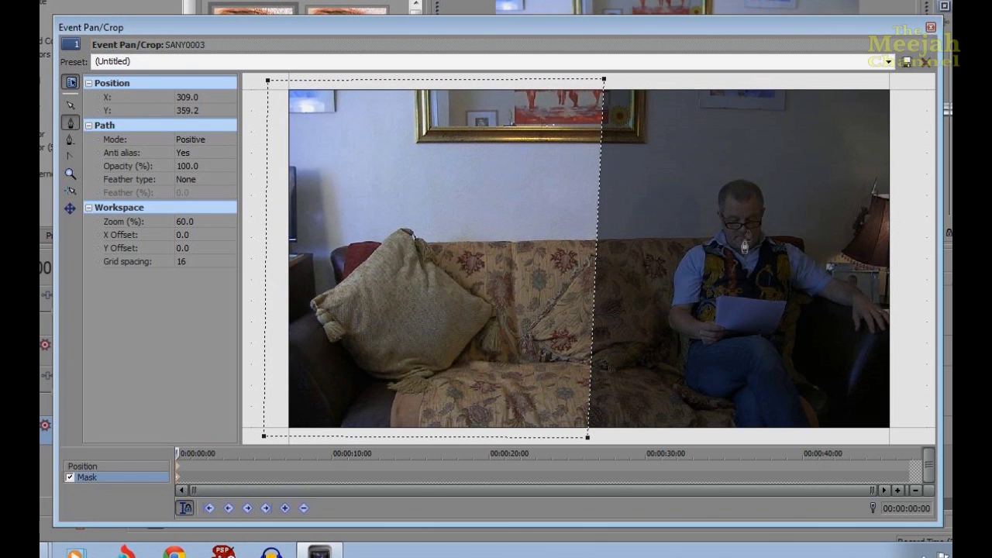
left_click(203, 140)
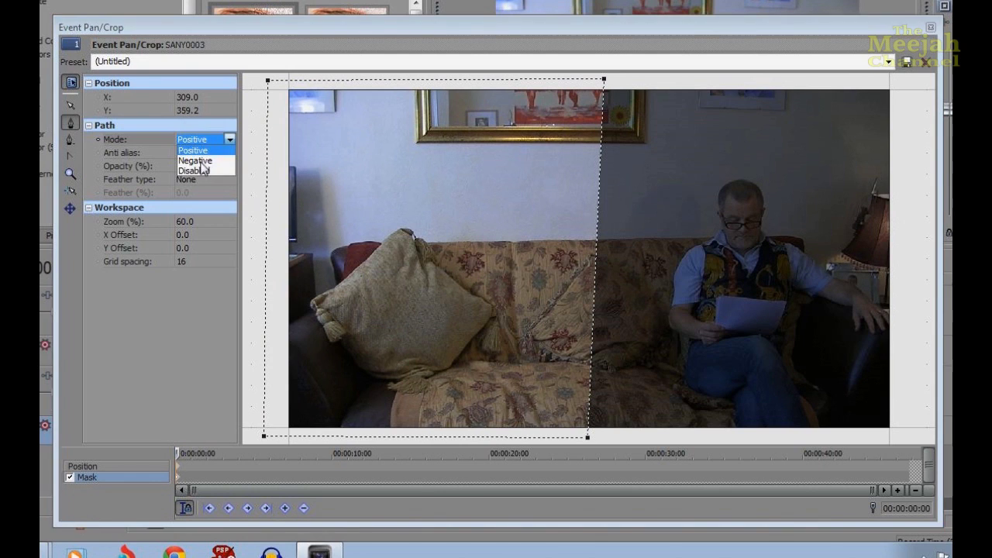
Set the mask Path Mode to Negative and close Event Pan/Crop
left_click(205, 166)
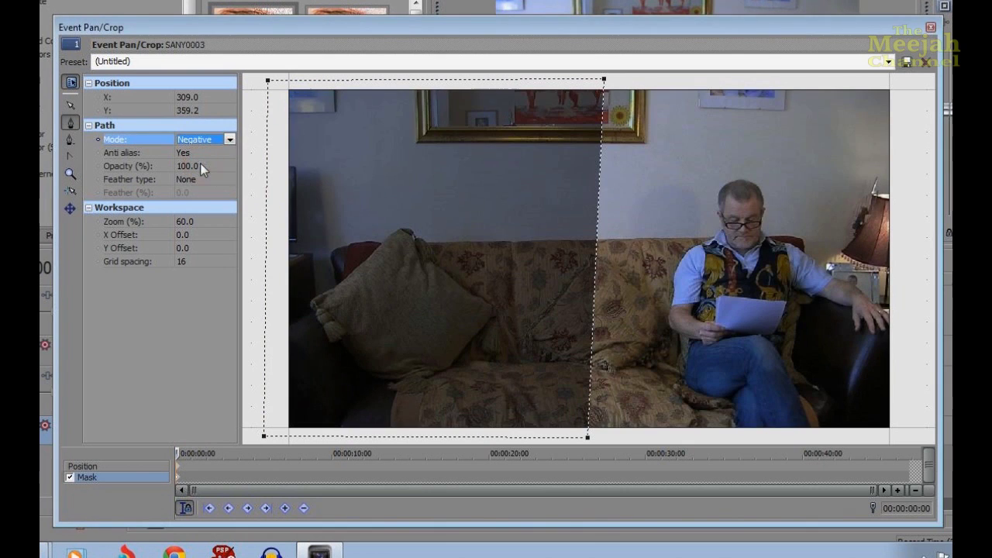
left_click(931, 28)
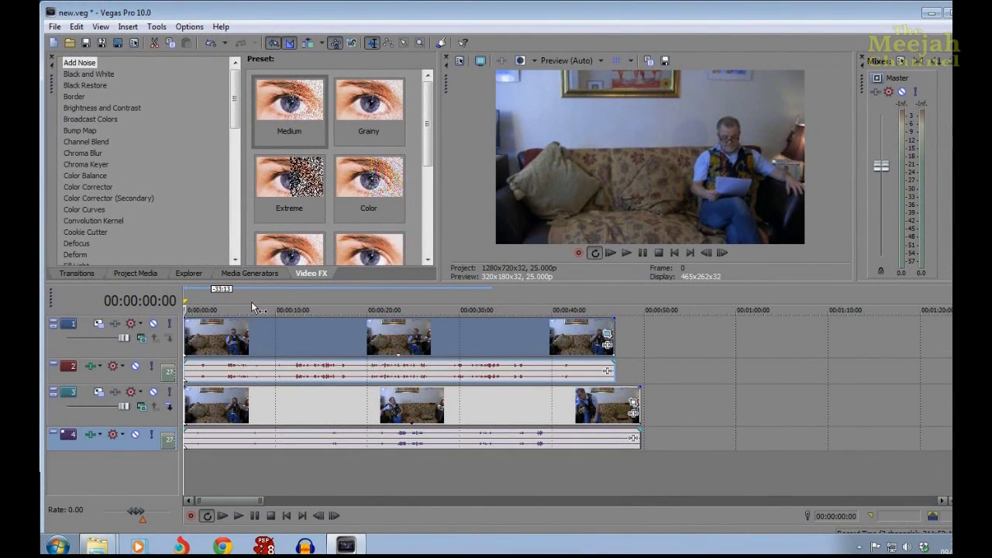
Skim and play the composite past 15 seconds, then reopen the upper clip's Event Pan/Crop
left_click(255, 295)
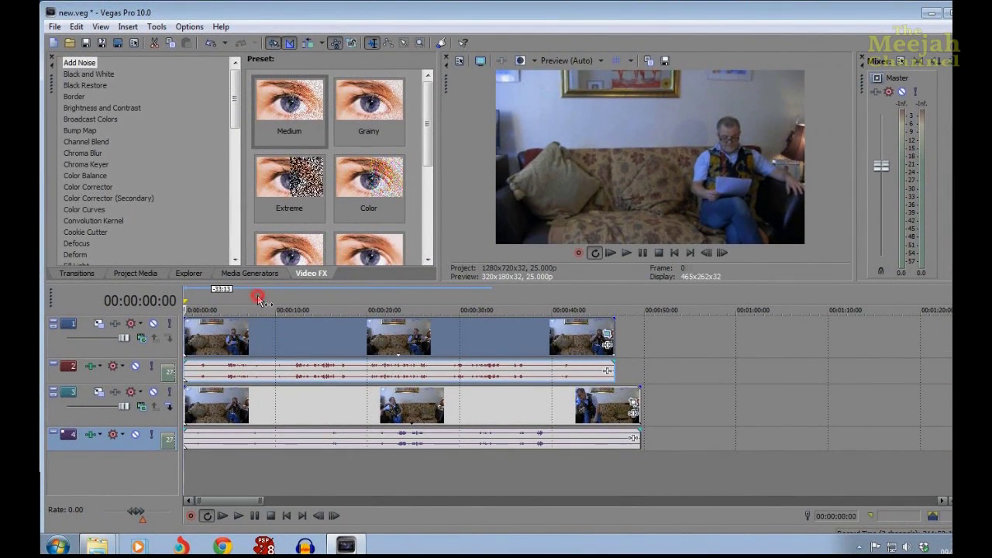
left_click(323, 295)
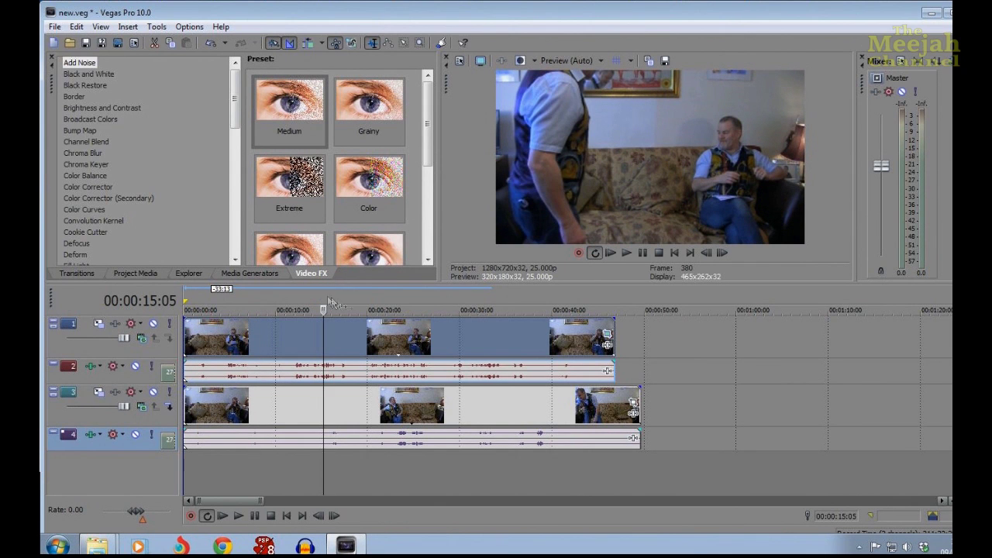
left_click(379, 295)
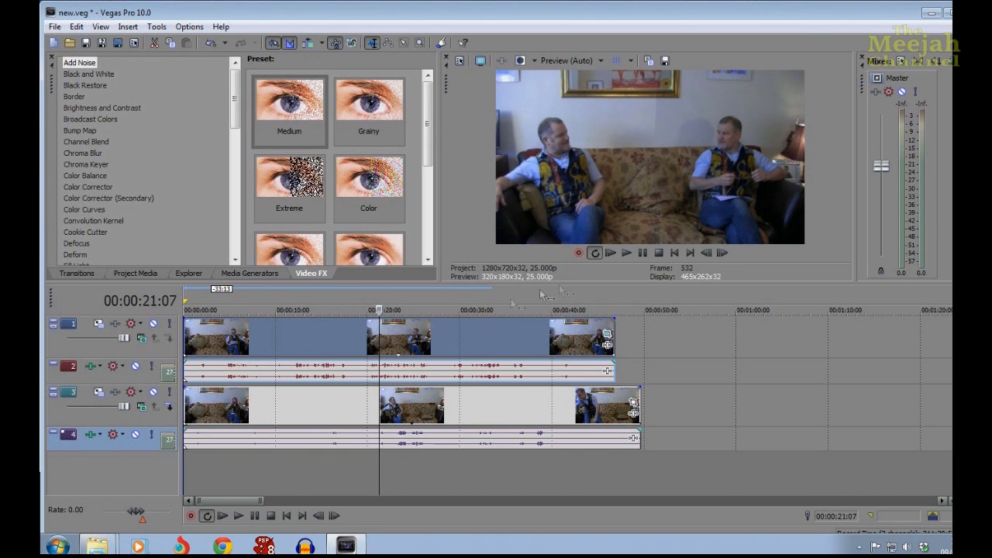
left_click(644, 254)
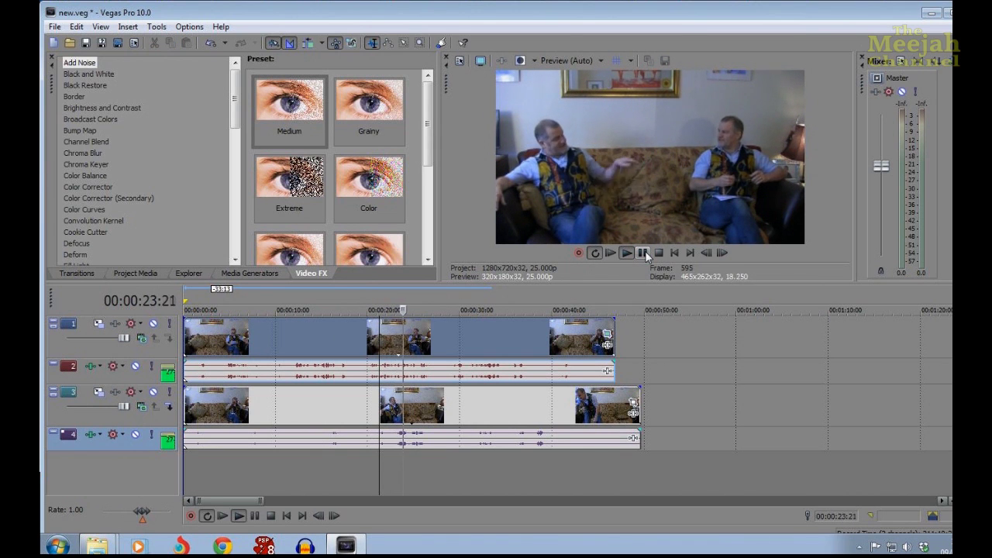
left_click(645, 253)
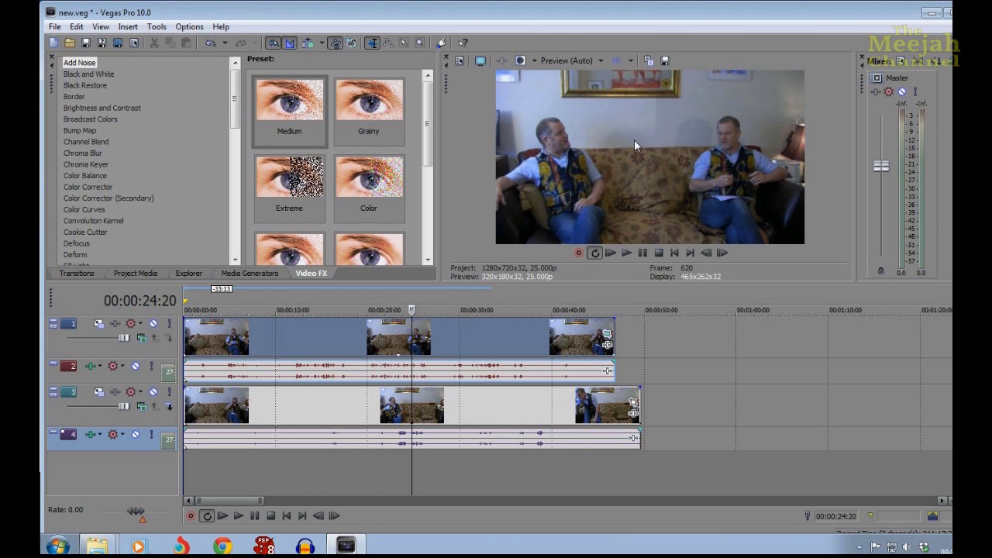
left_click(607, 335)
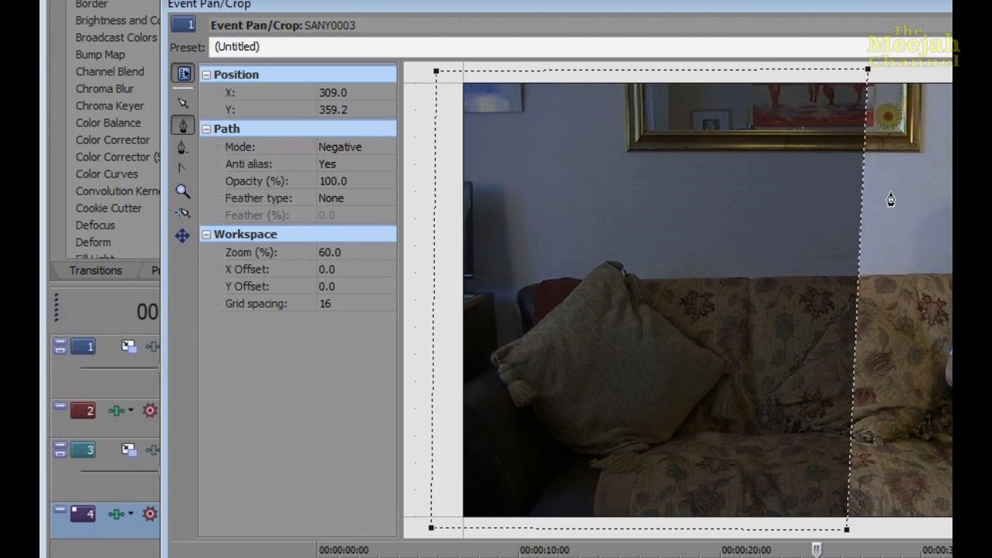
Set the mask feather type to Both at 31.4% and close Event Pan/Crop
left_click(352, 199)
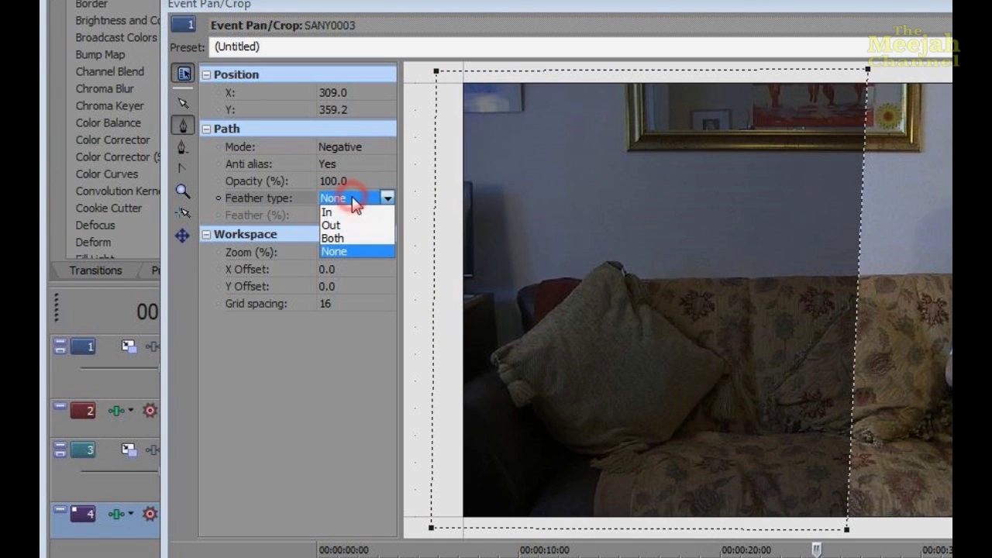
left_click(350, 239)
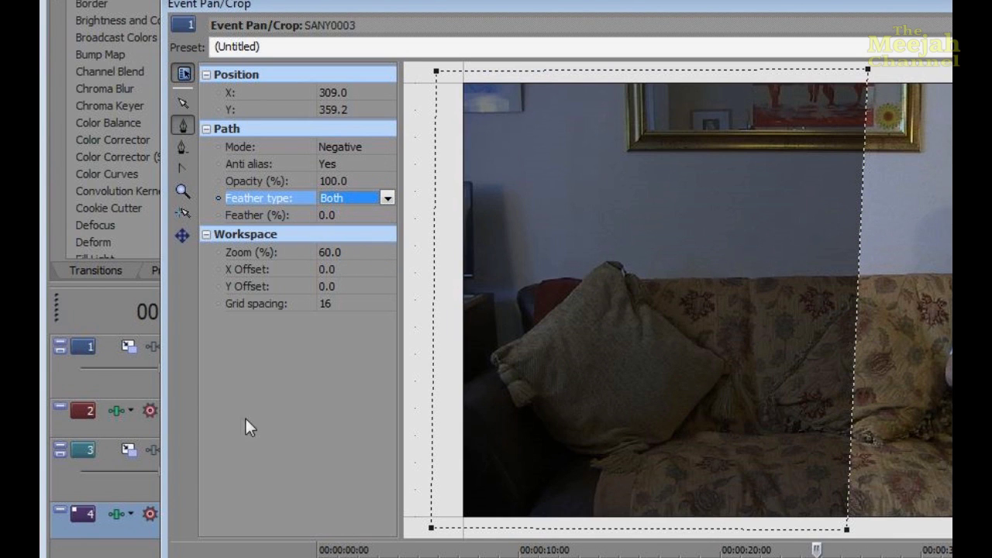
left_click(349, 215)
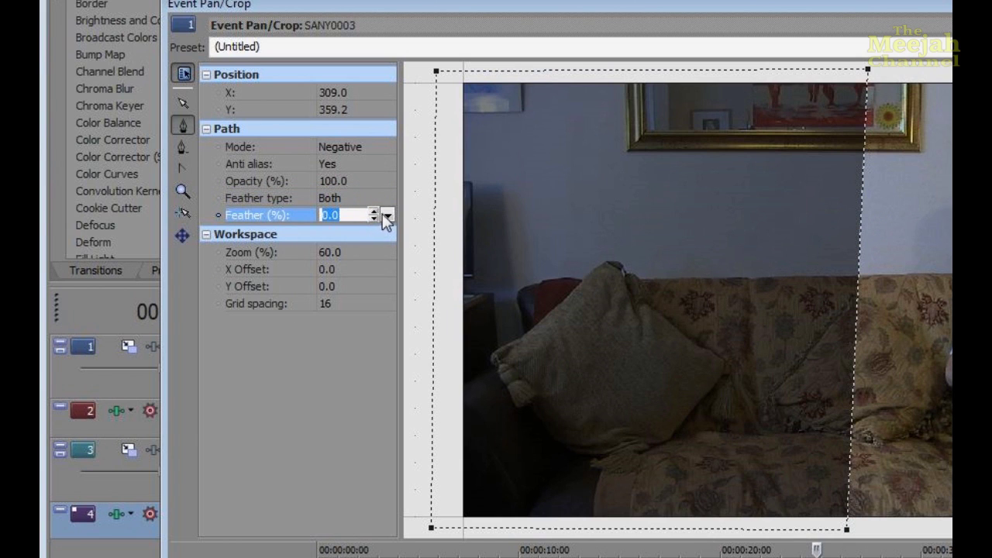
left_click(374, 212)
left_click(374, 213)
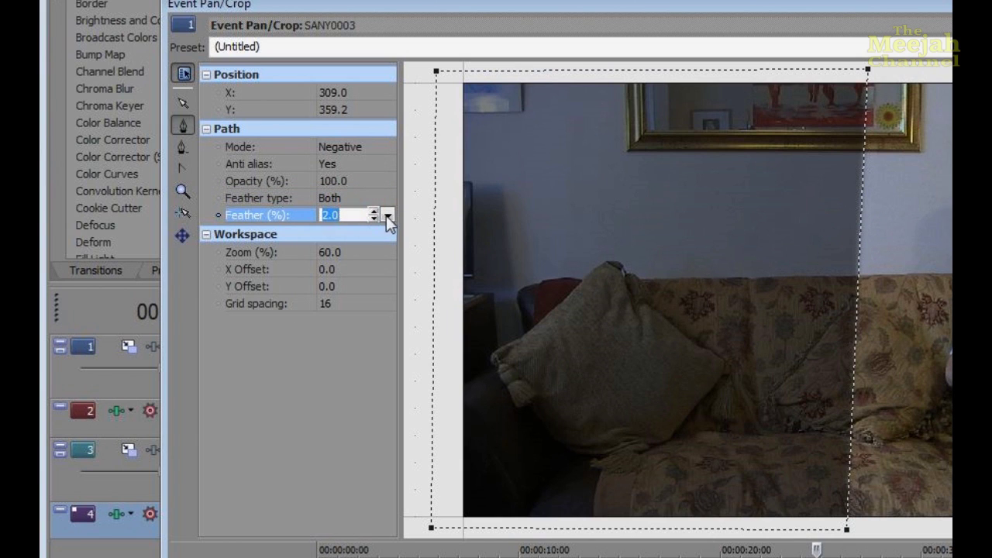
left_click(388, 216)
left_click_drag(326, 233, 352, 231)
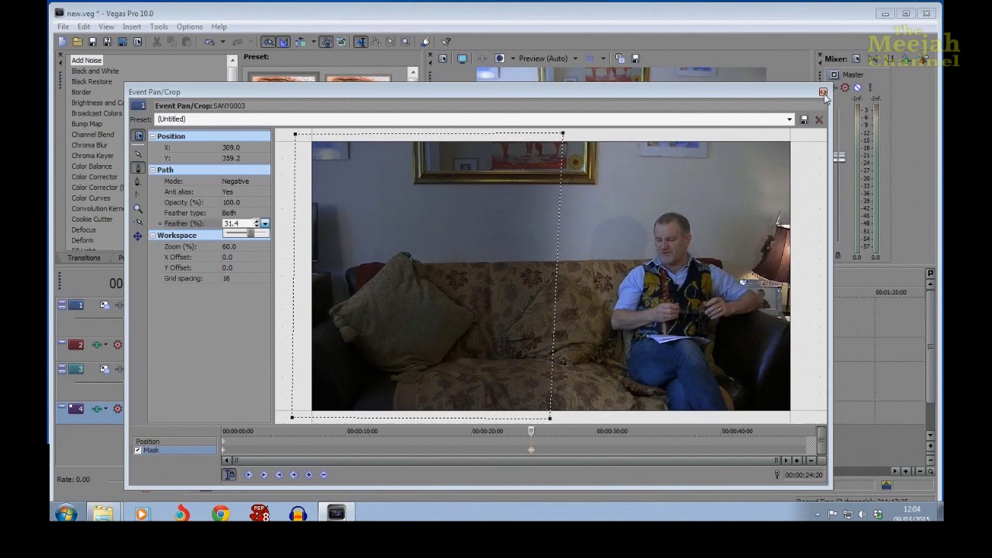
left_click(825, 94)
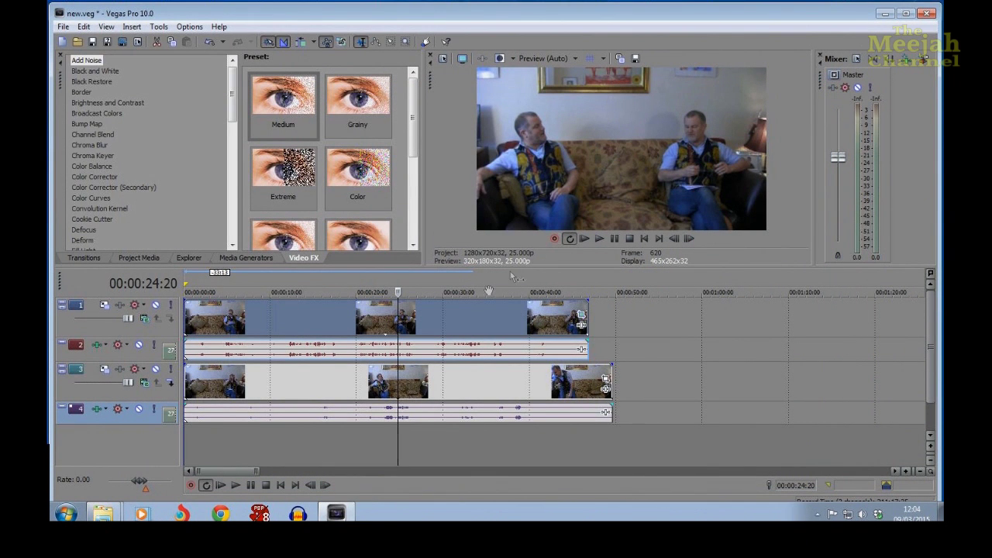
Shift the track 1–2 and track 3–4 takes, then play from 00:00:43:15 to check sync
left_click(614, 238)
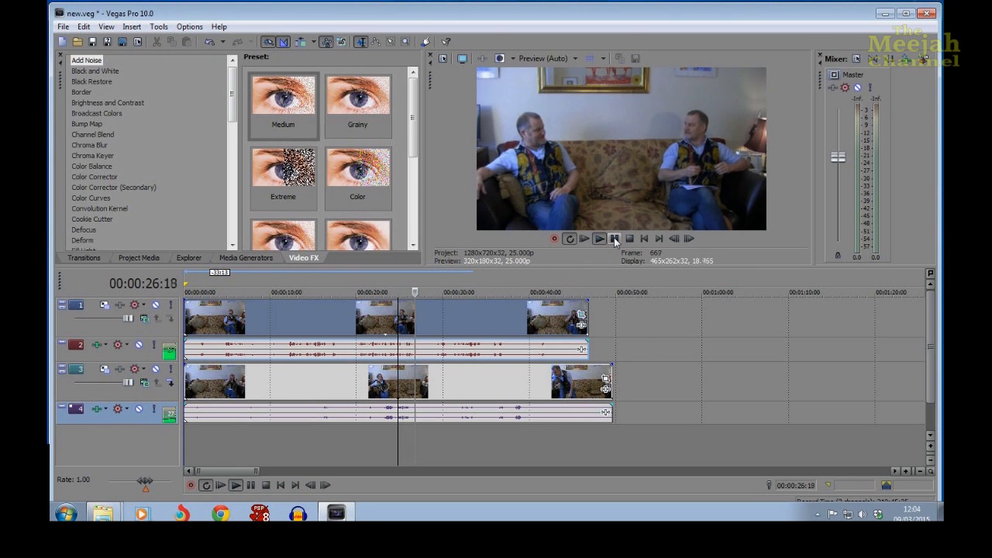
left_click(614, 238)
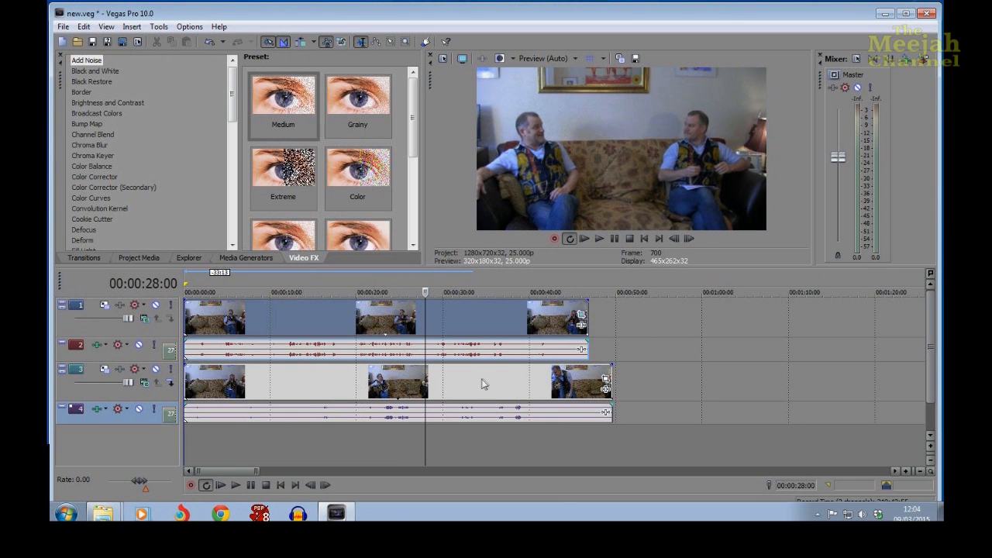
left_click_drag(491, 386, 519, 380)
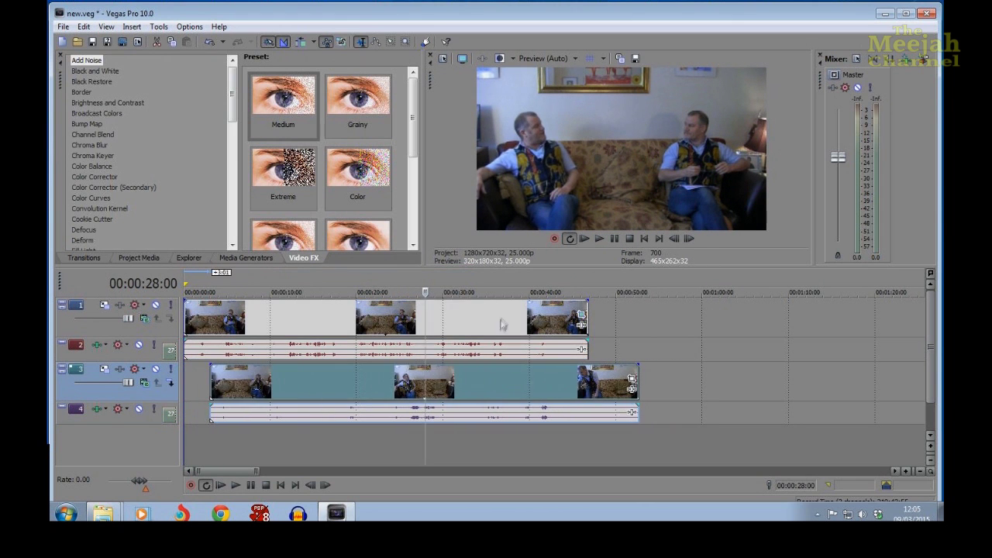
mouse_move(497, 318)
left_mouse_down()
mouse_move(548, 314)
mouse_move(494, 321)
left_mouse_up()
left_click(515, 385)
left_click_drag(515, 385, 481, 390)
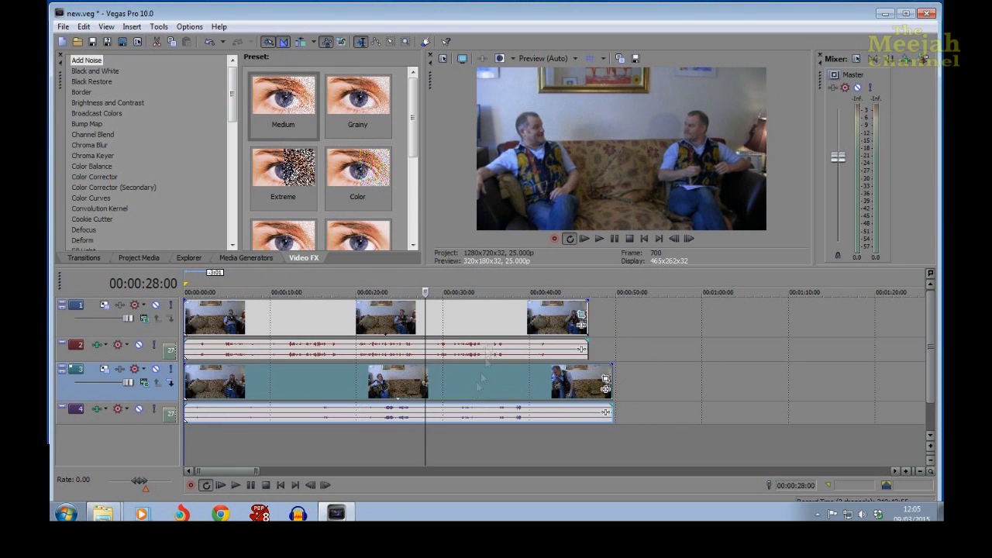
left_click_drag(489, 323, 533, 310)
left_click(477, 314)
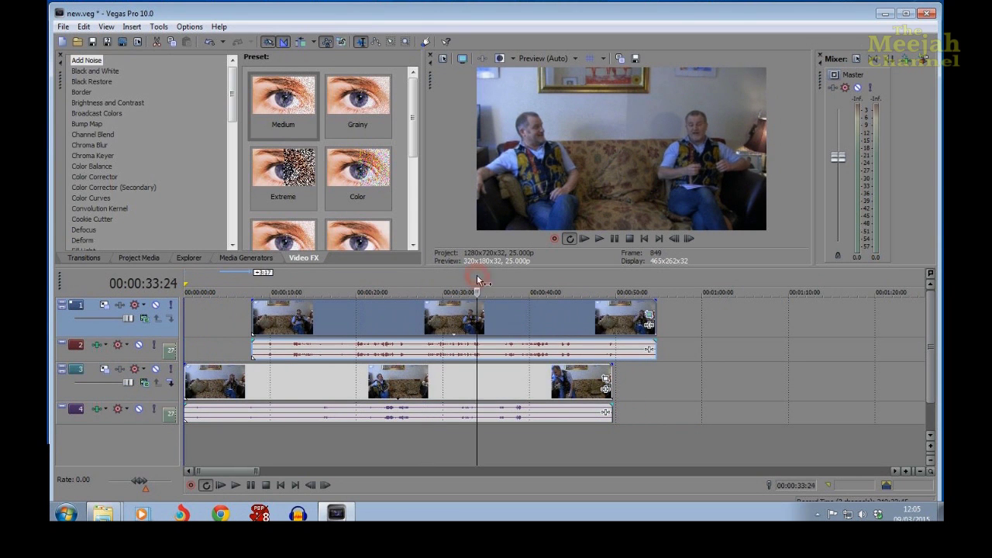
left_click(561, 289)
left_click(614, 243)
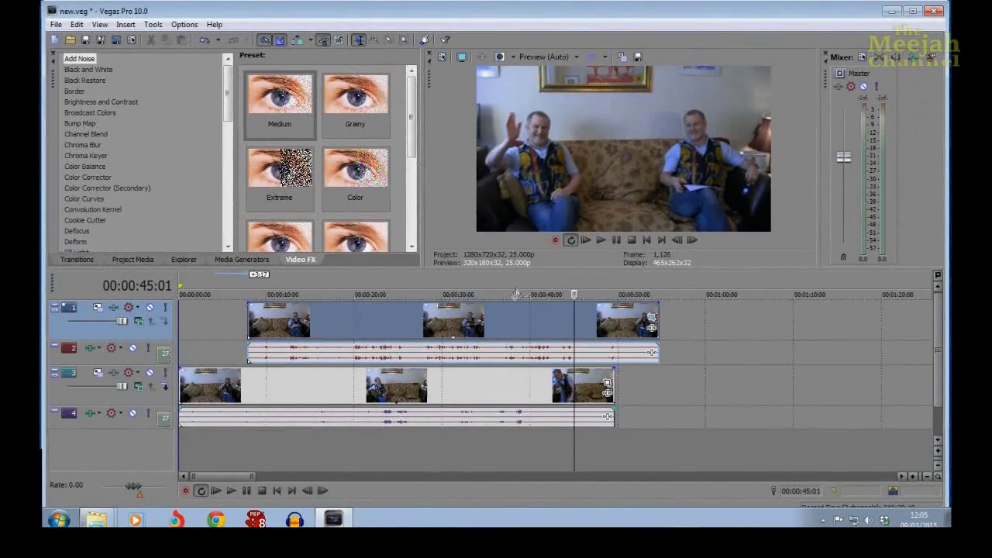
Fine-tune the offset with small nudges around 00:00:46:16 and play back the synced takes
left_click_drag(511, 395, 575, 382)
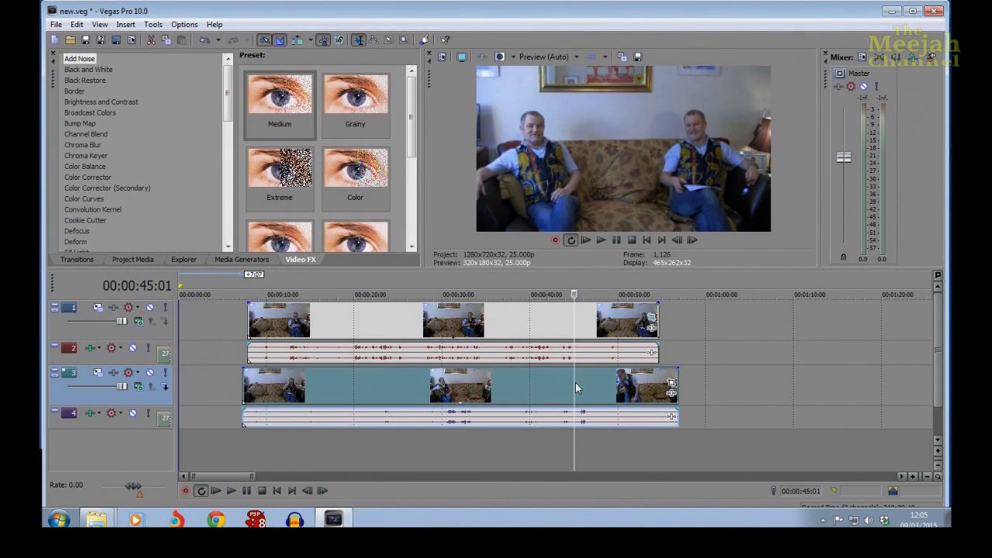
left_click(585, 287)
left_click(579, 286)
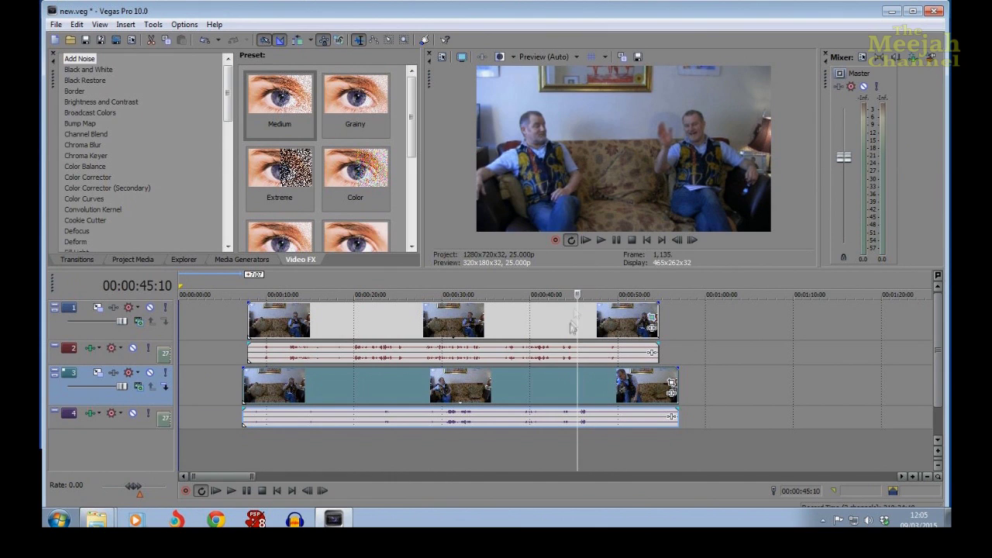
left_click(601, 240)
left_click(616, 241)
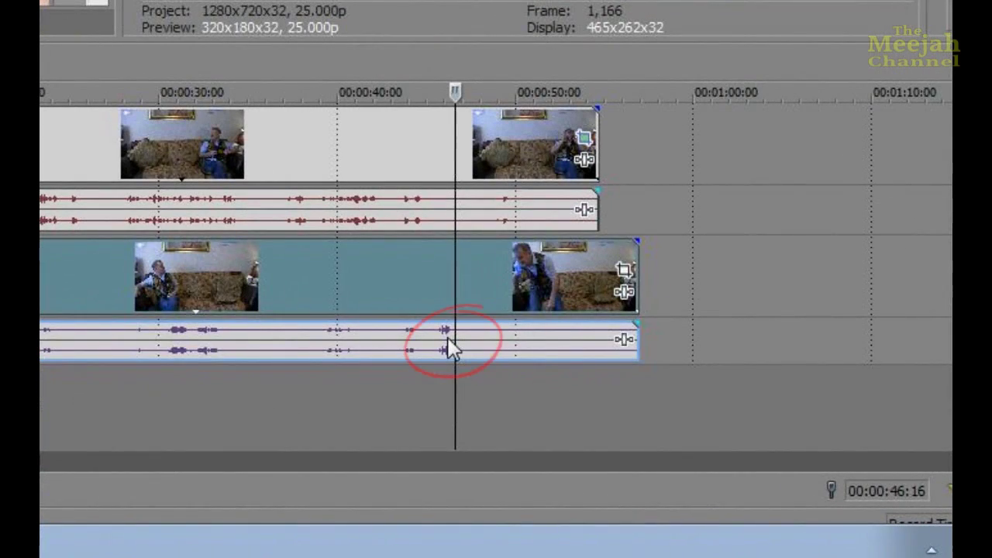
left_click(447, 339)
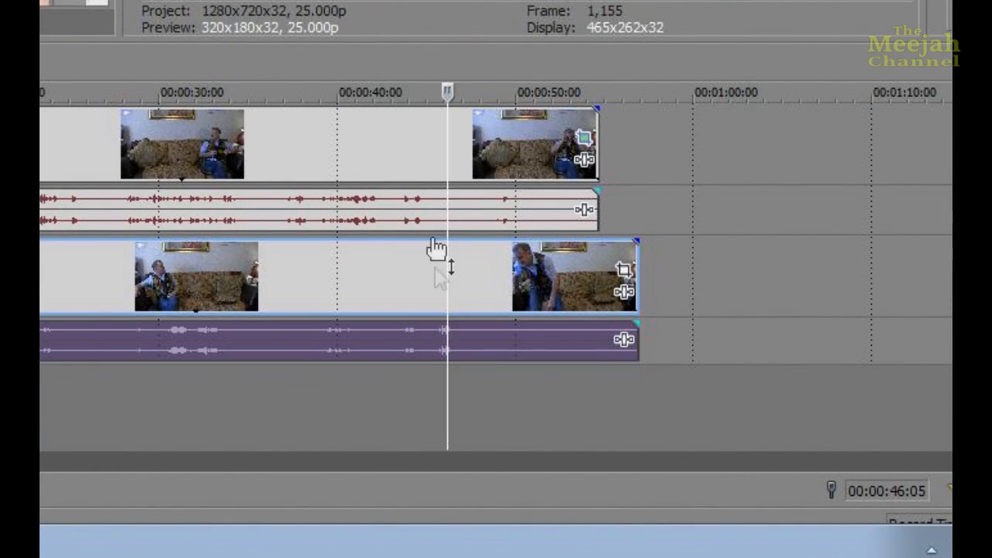
left_click(414, 212)
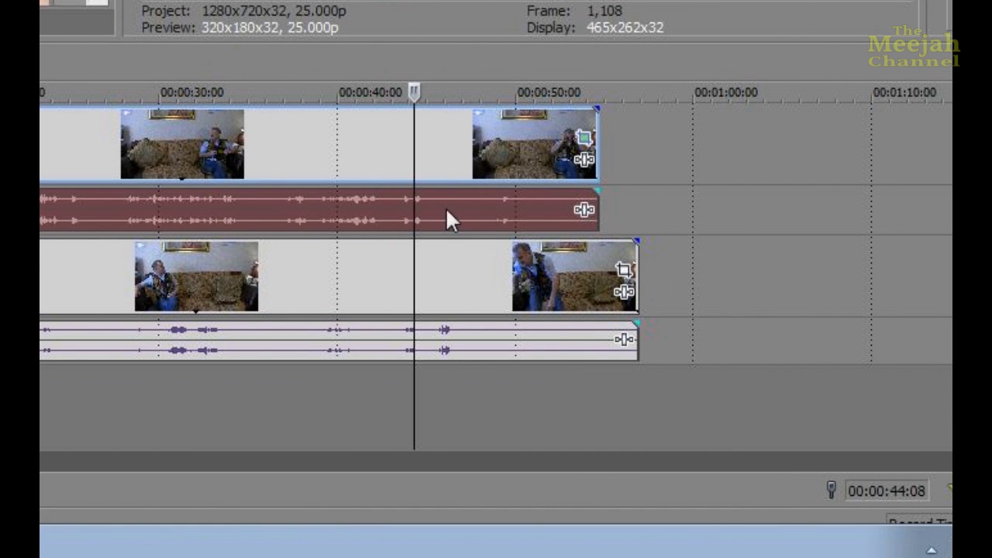
left_click_drag(447, 207, 472, 205)
left_click_drag(469, 339, 448, 338)
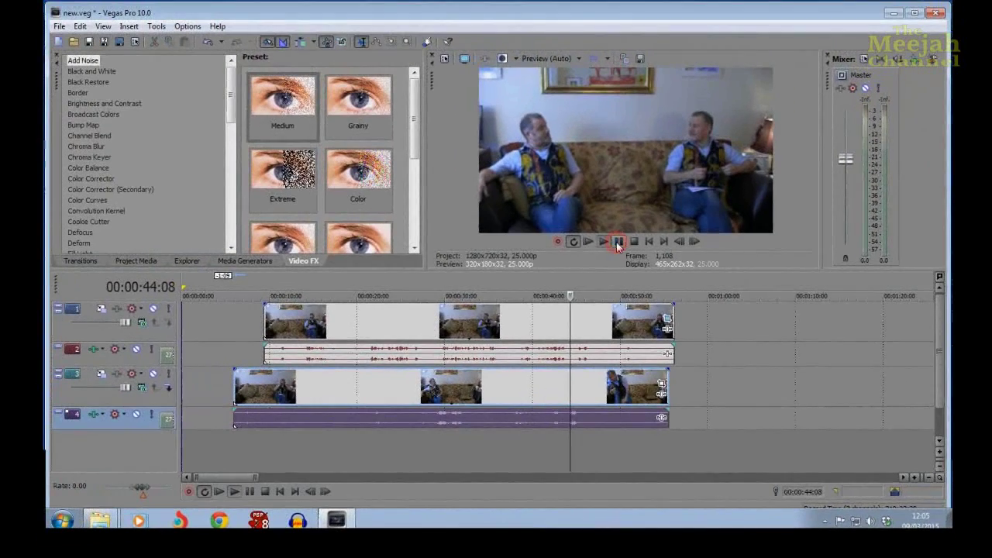
left_click(618, 242)
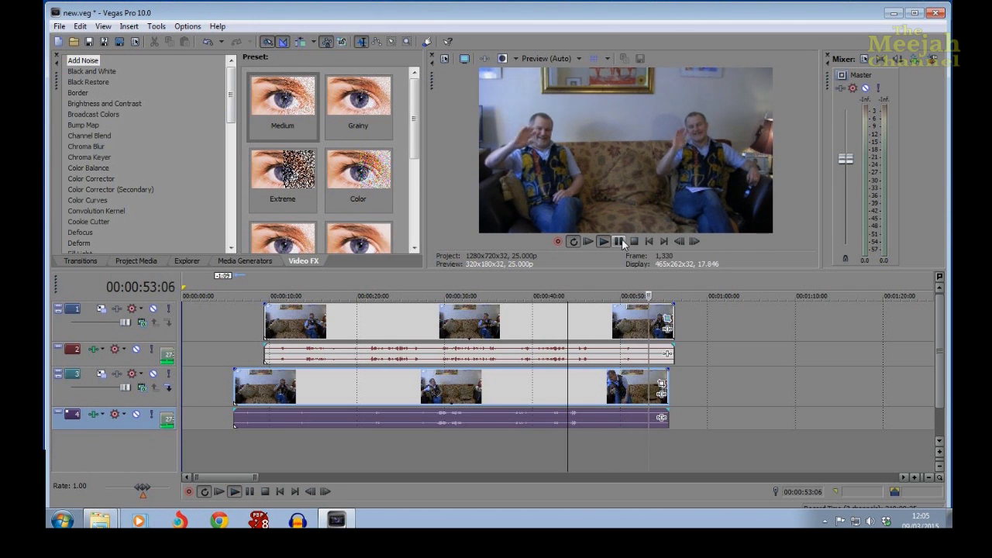
Trim both takes to end at 53:12, align track 3's start to track 1, and loop 09:10–53:12
left_click(621, 241)
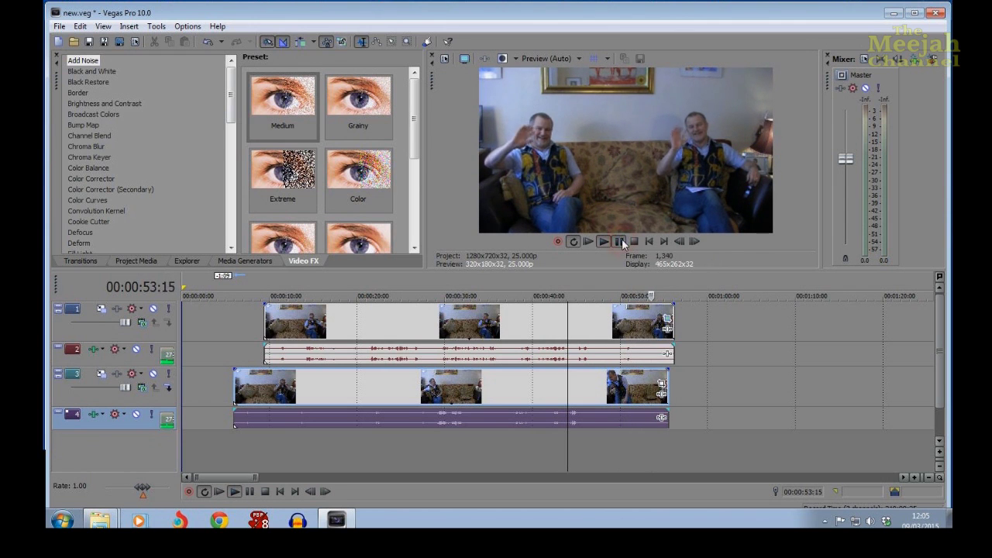
left_click(651, 338)
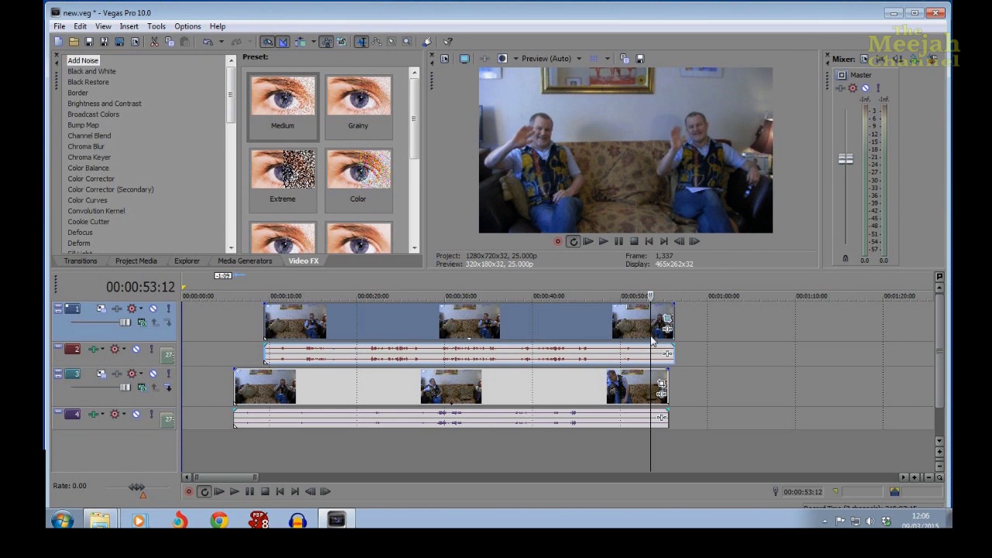
left_click_drag(672, 325, 651, 316)
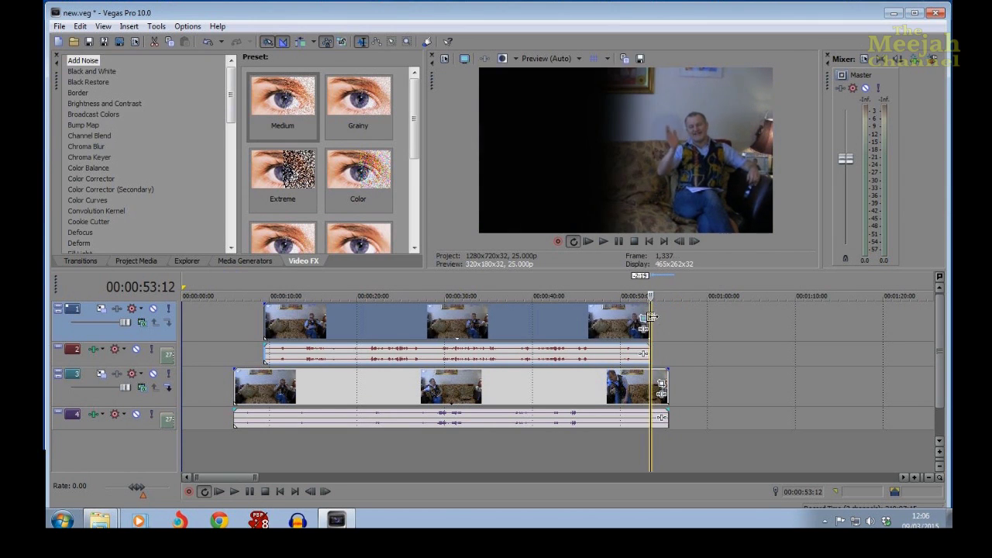
left_click_drag(668, 387, 650, 388)
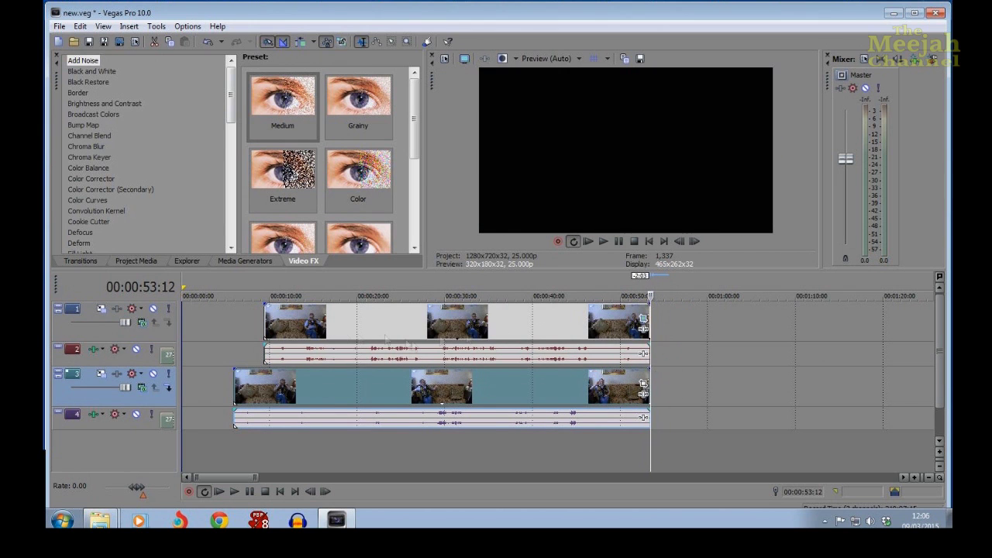
left_click_drag(235, 387, 264, 388)
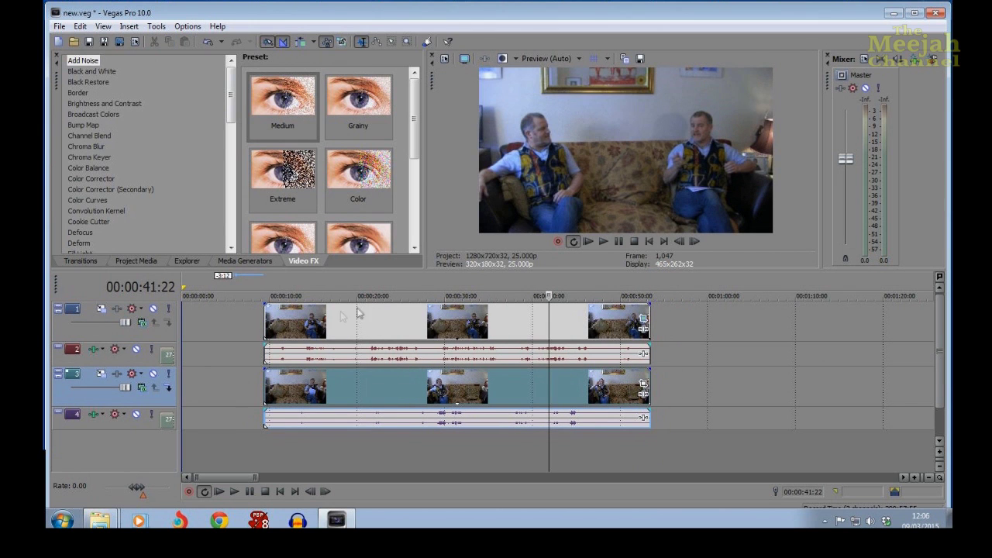
left_click_drag(265, 284, 650, 291)
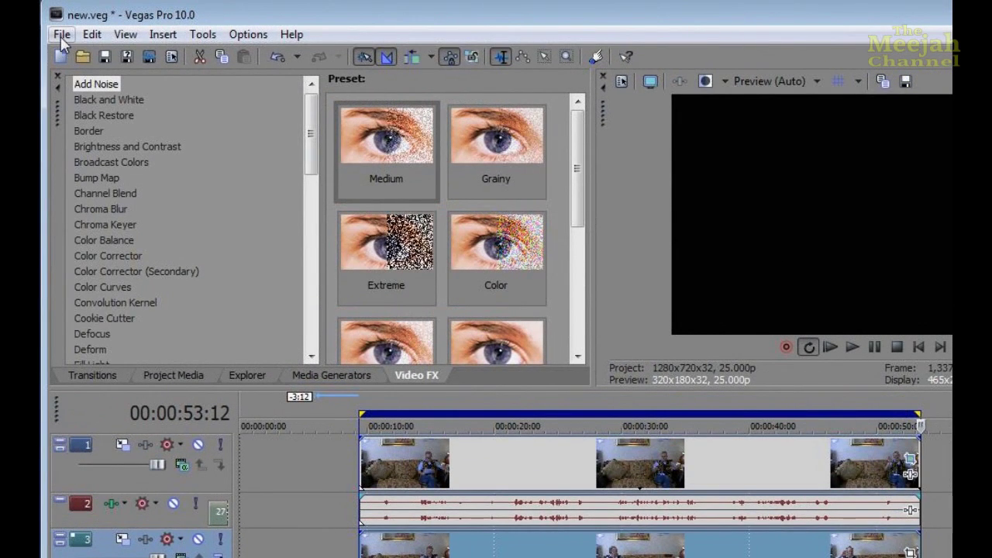
Render new.wmv as Windows Media Video V11 using the 4.8 Mbps HD 720-24p Video template
left_click(61, 34)
left_click(88, 164)
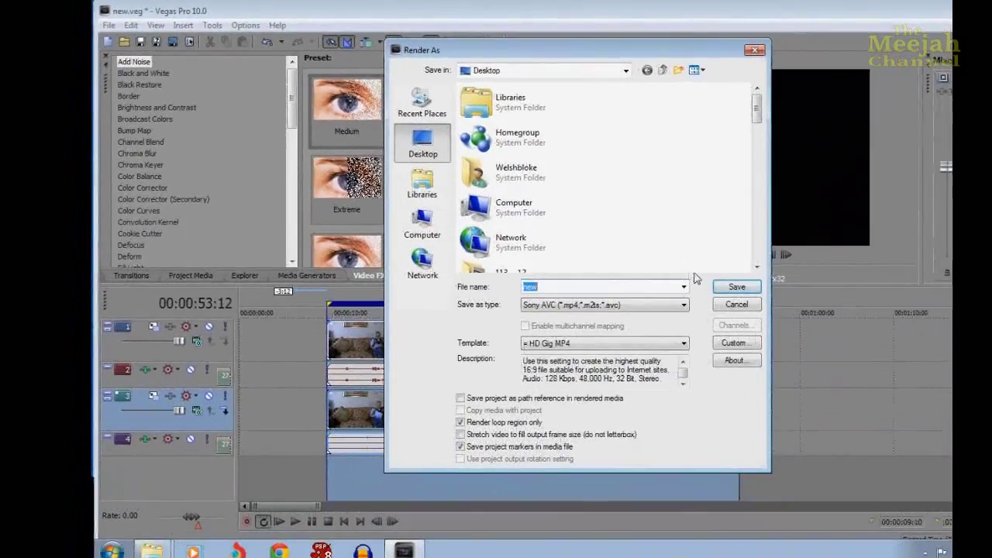
left_click(705, 346)
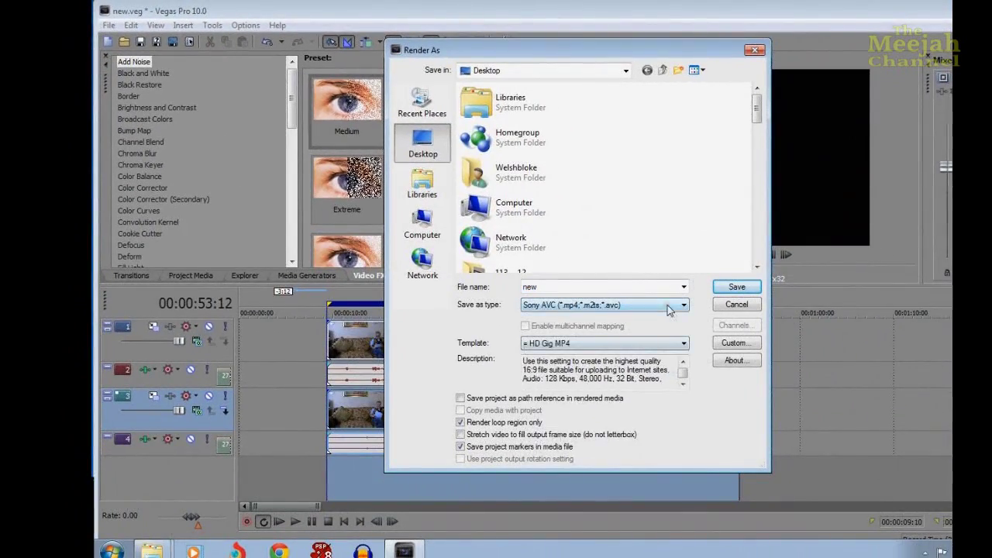
left_click(643, 502)
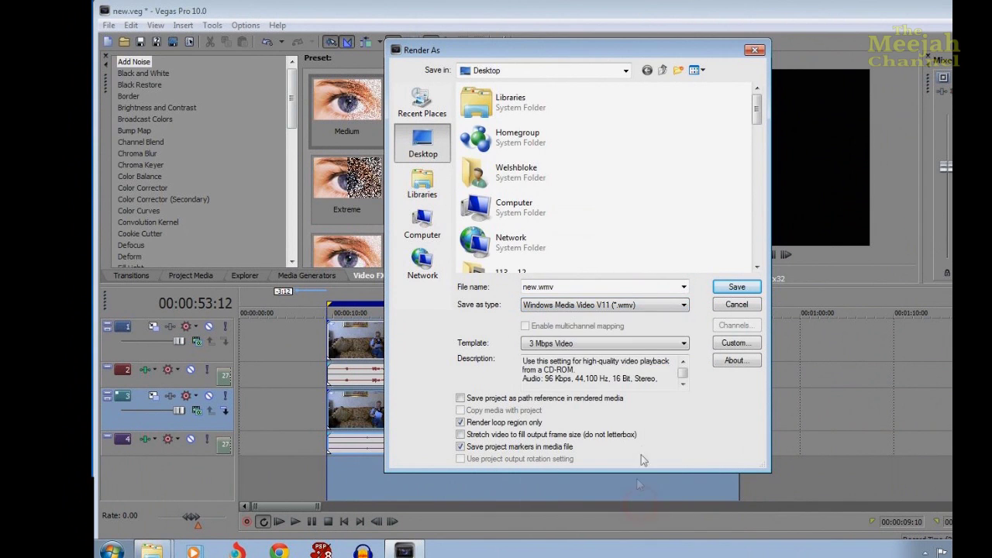
left_click(660, 348)
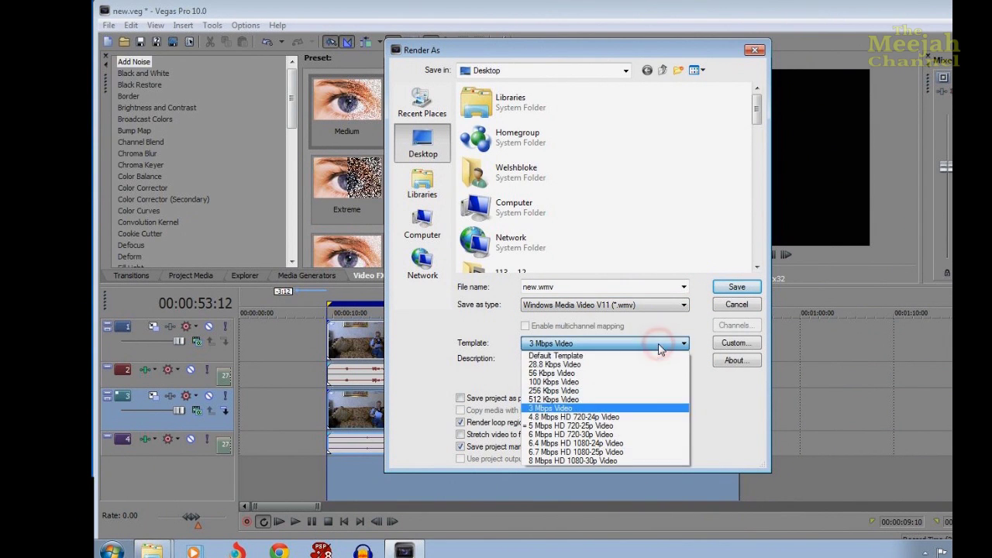
left_click(636, 418)
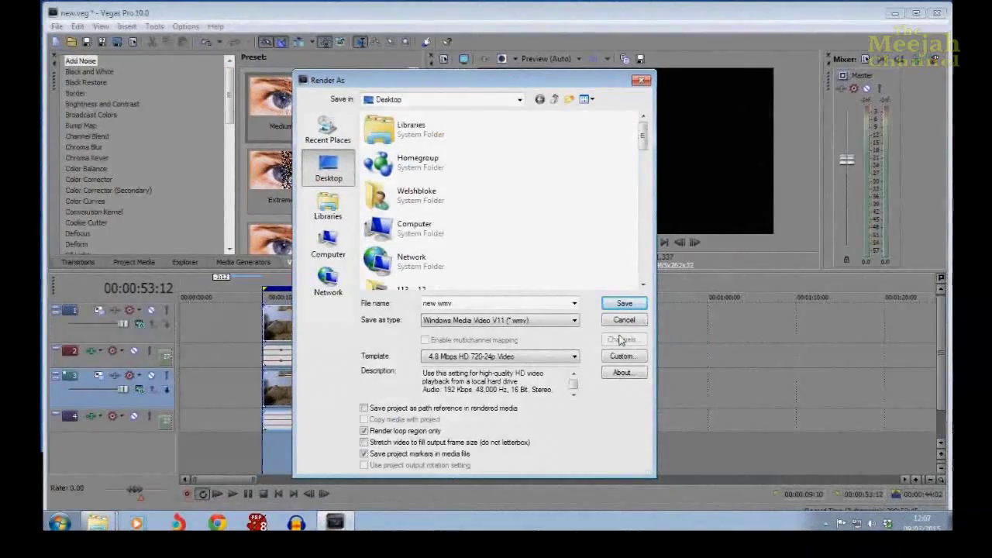
left_click(624, 304)
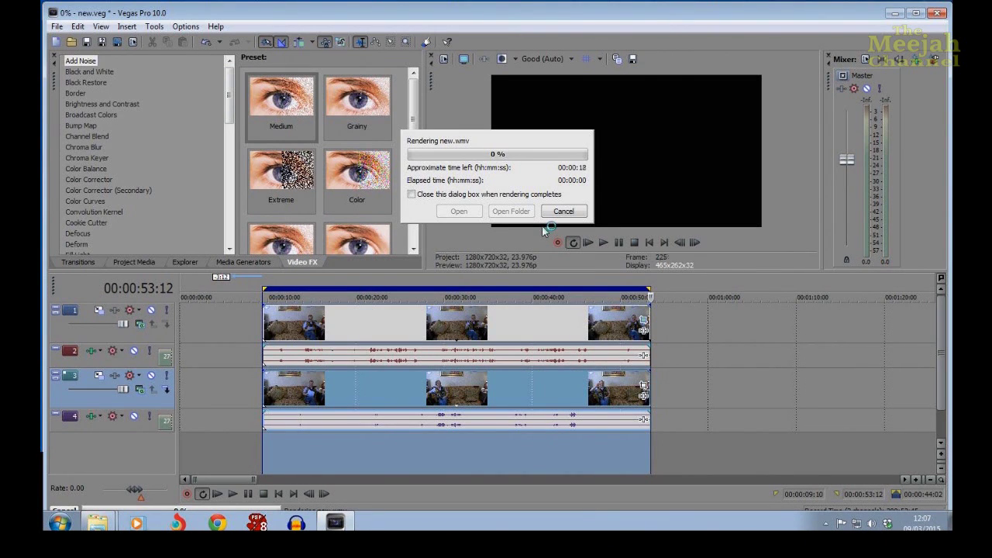